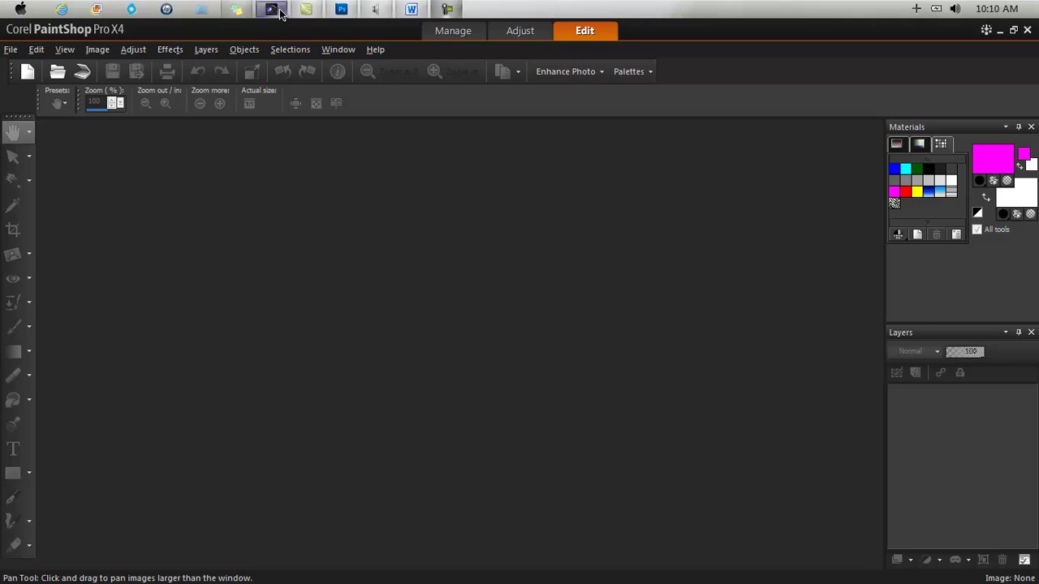
Switch from PaintShop Pro to the Adobe Photoshop CS5 window via the taskbar
click(341, 9)
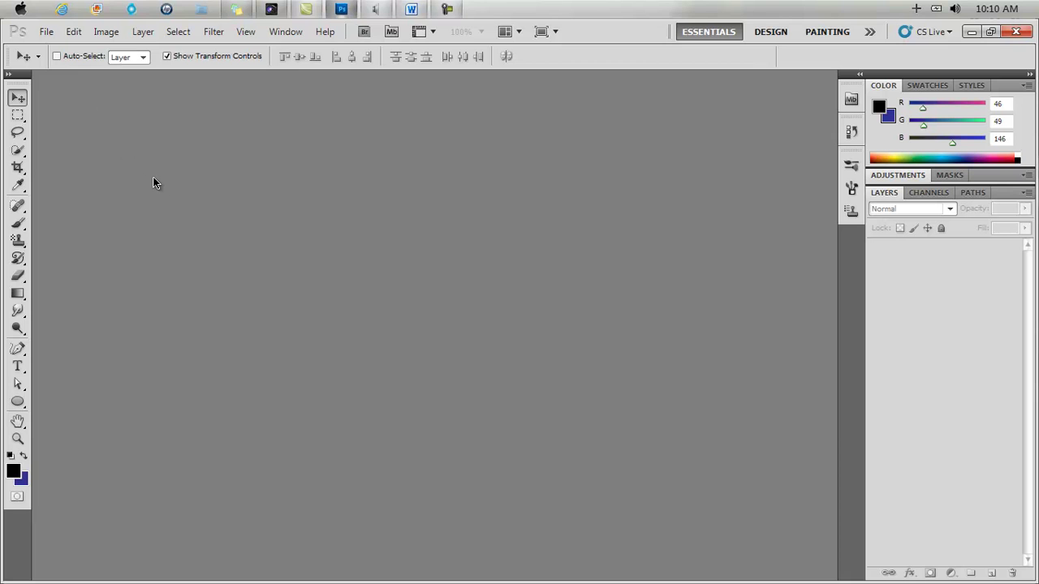
click(306, 10)
click(309, 11)
click(306, 9)
click(343, 12)
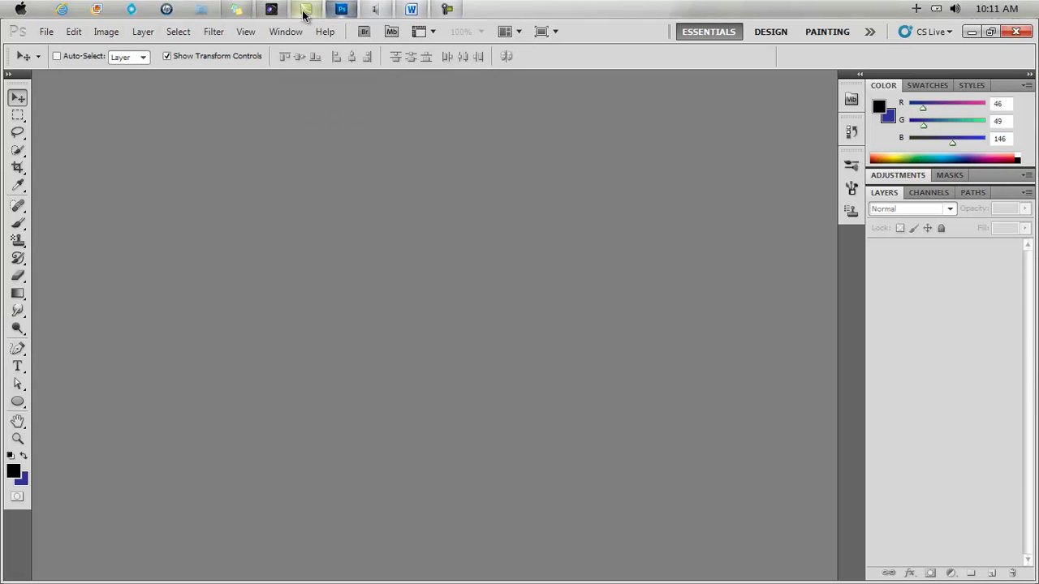
mouse_move(276, 10)
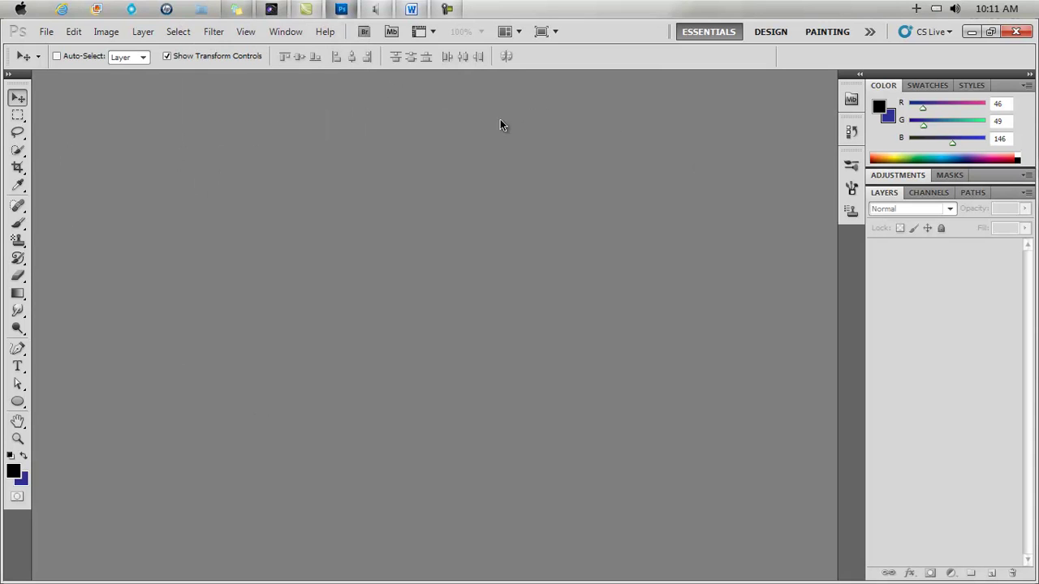
Bring PaintShop Pro back to the front and look through the File menu
click(272, 9)
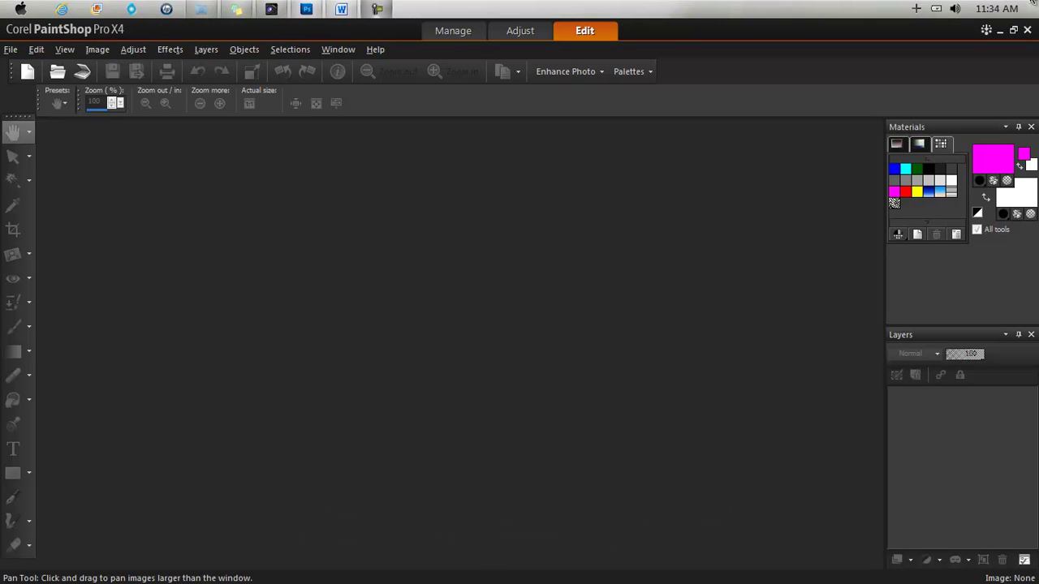
click(9, 51)
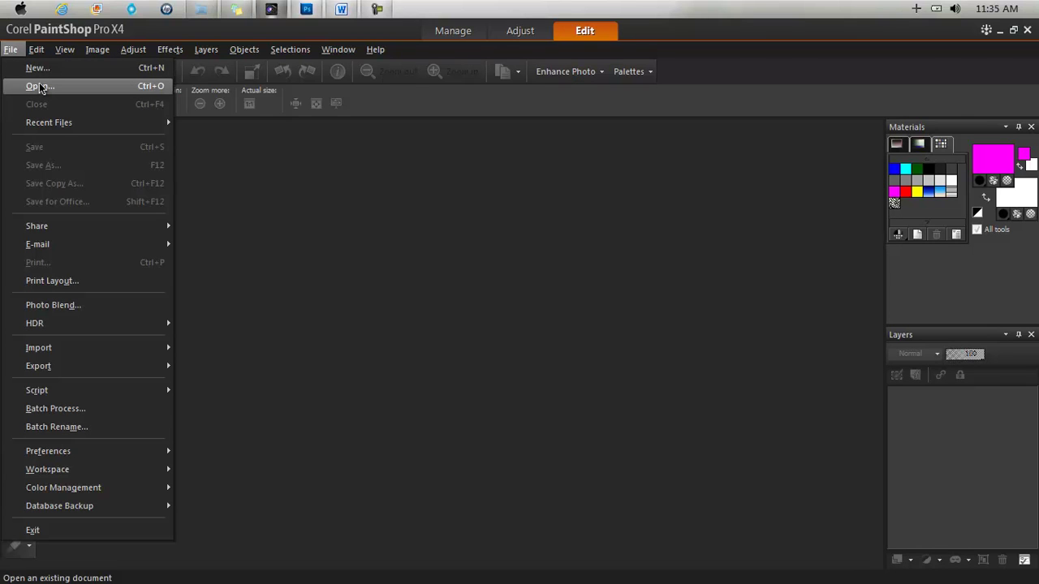
mouse_move(55, 130)
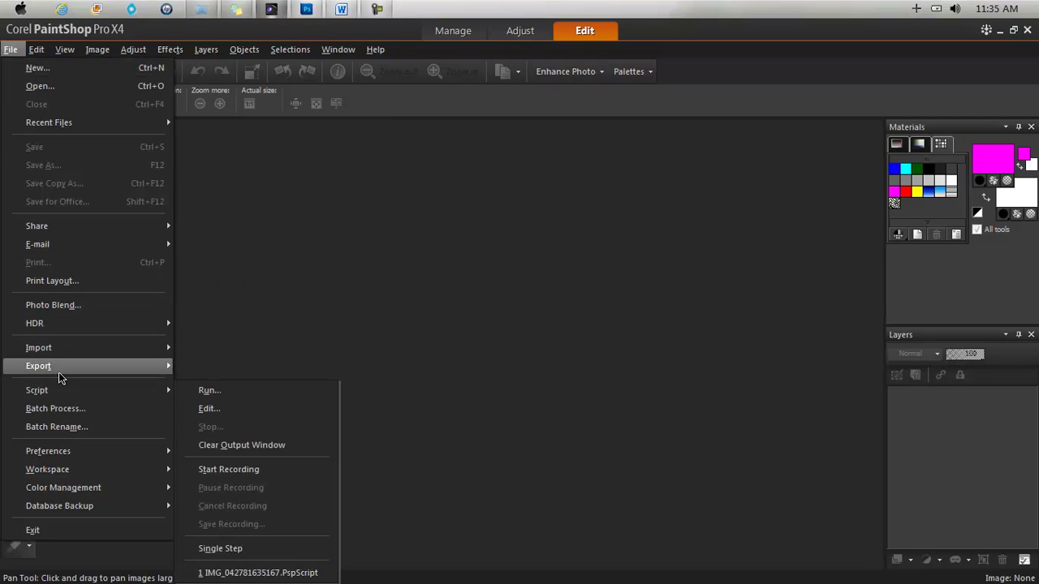
mouse_move(35, 51)
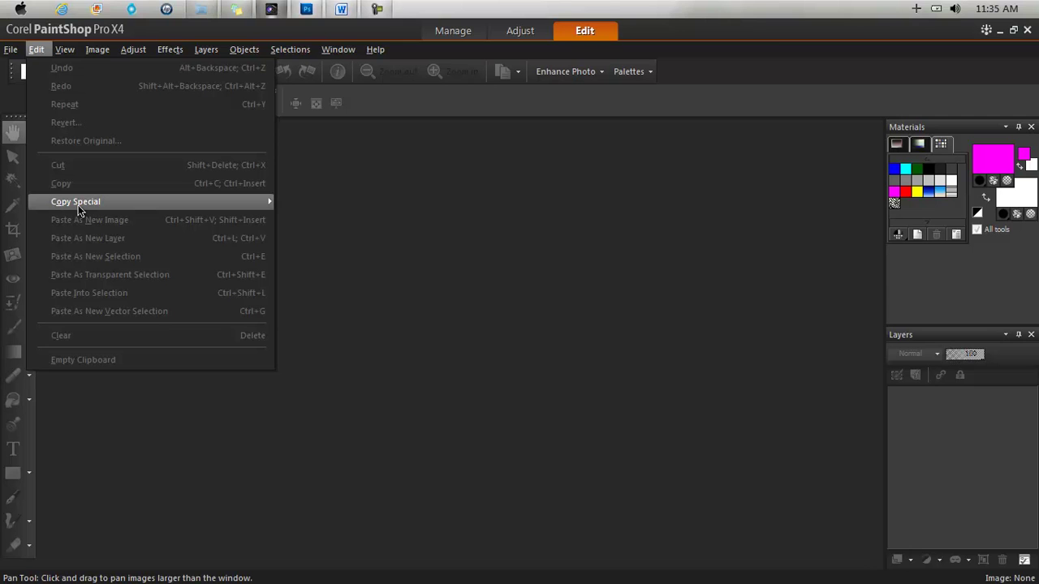
mouse_move(78, 211)
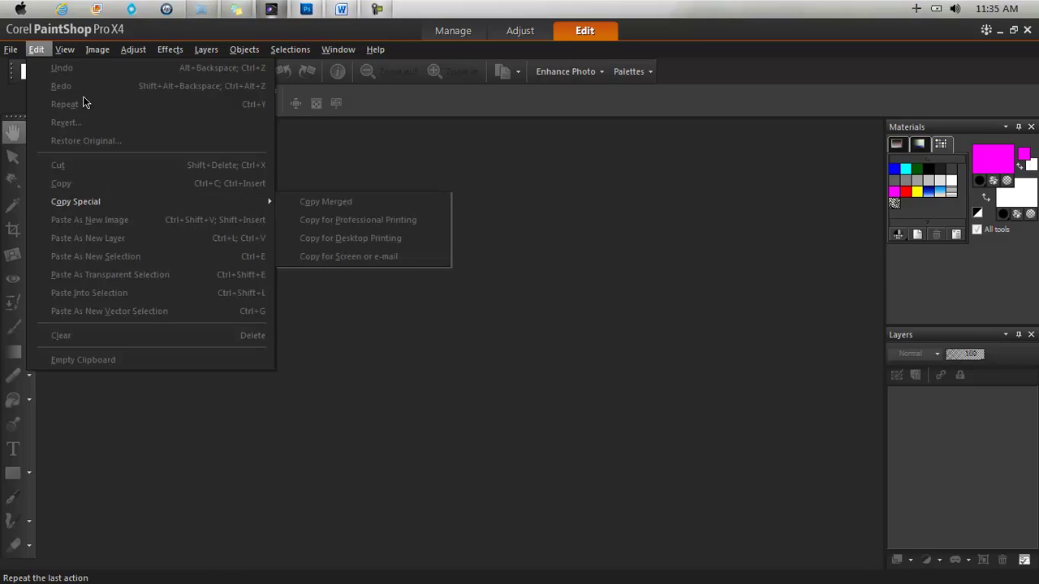
Browse the View, Image, Adjust and Effects menus, then close them all
click(73, 55)
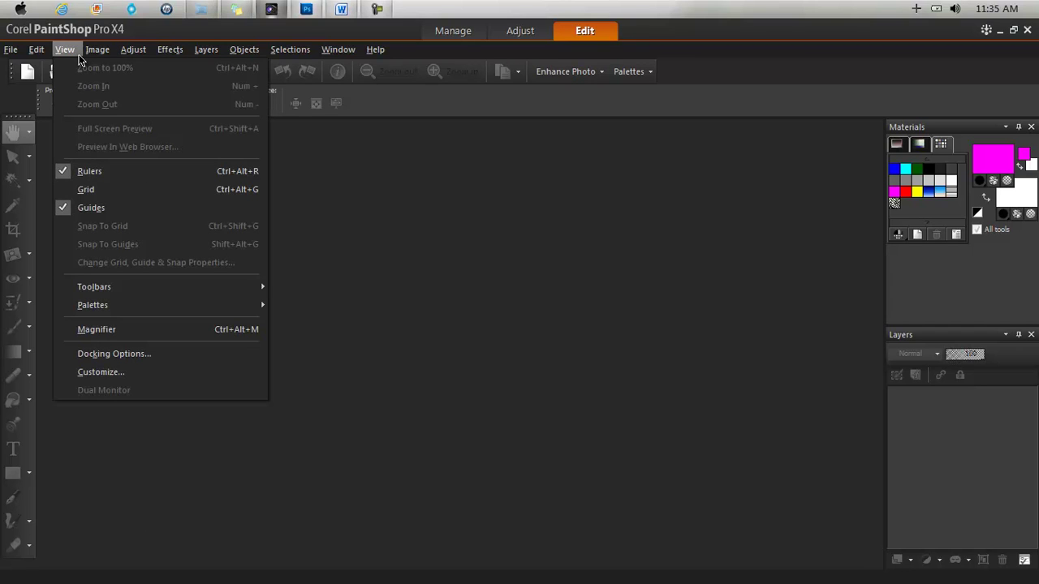
mouse_move(89, 52)
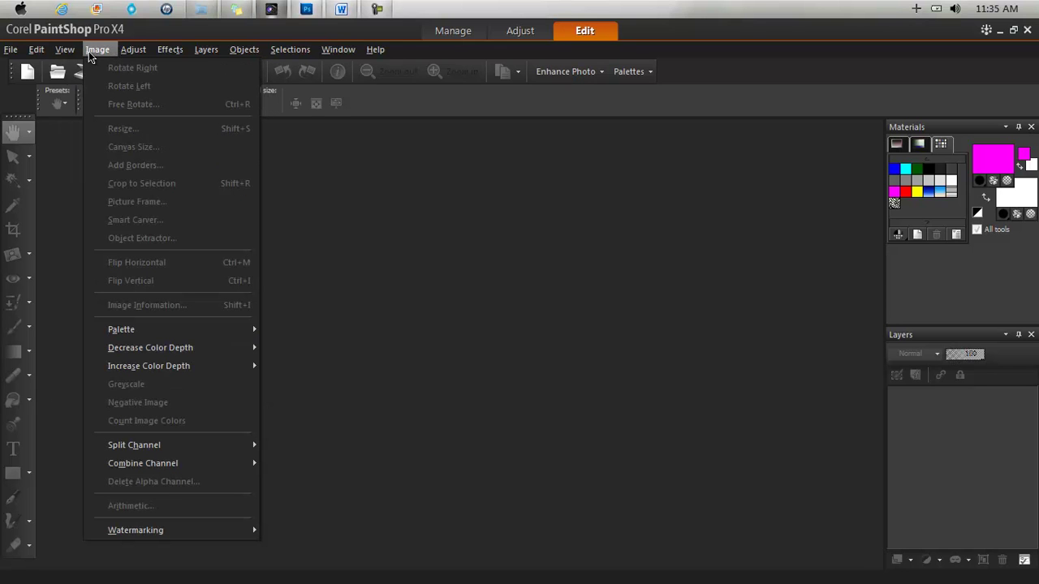
mouse_move(128, 53)
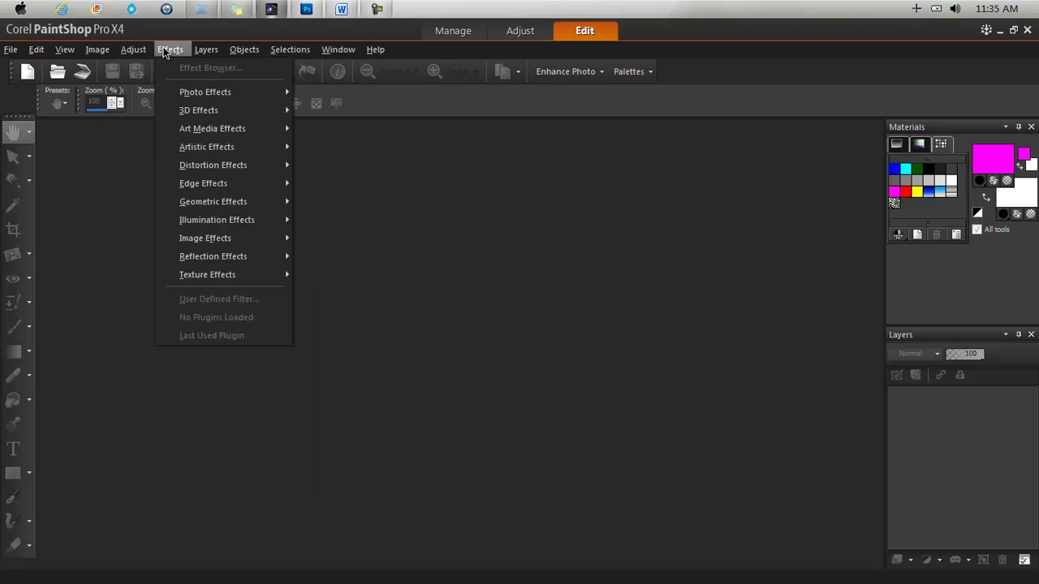
click(165, 51)
click(10, 50)
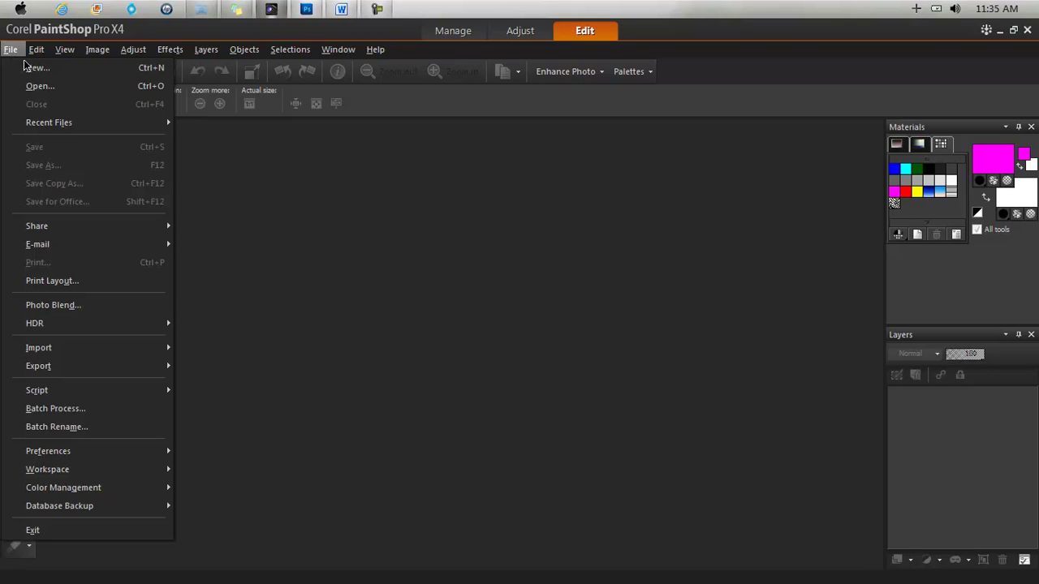
click(357, 248)
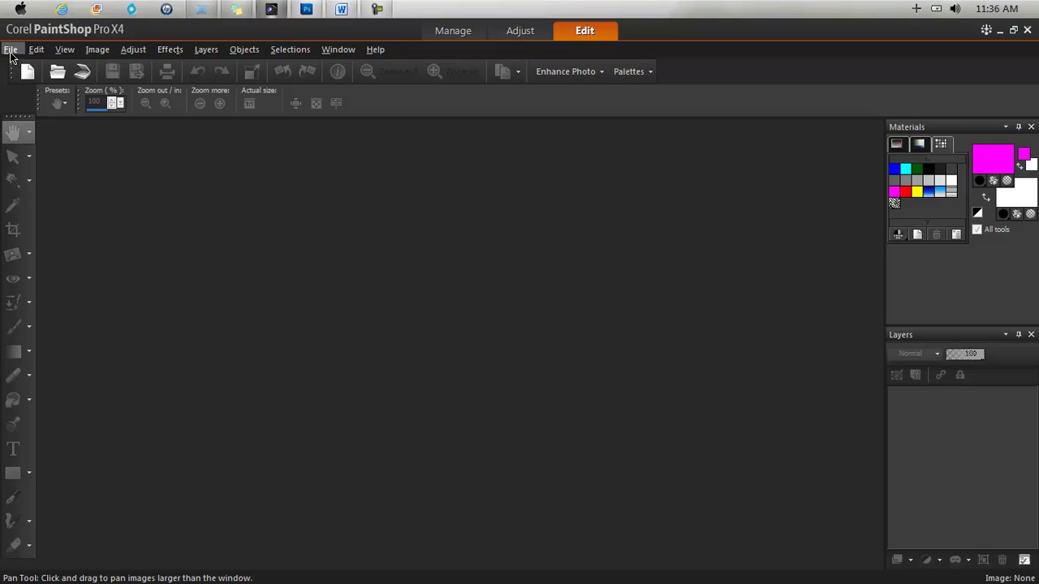
Create a new 8.5 × 11 inch, 300 pixels/inch image on a raster background
click(11, 51)
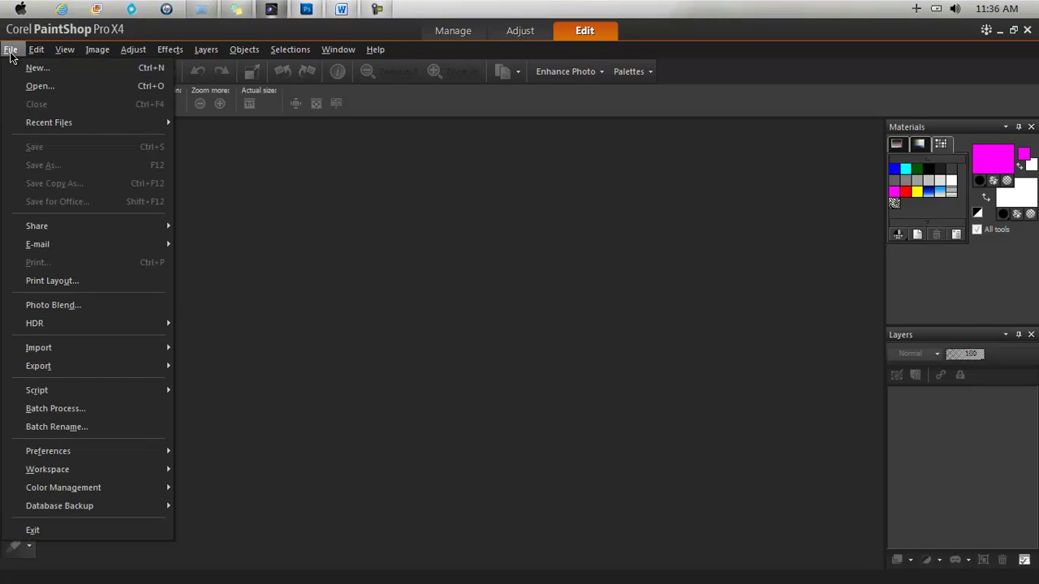
click(27, 69)
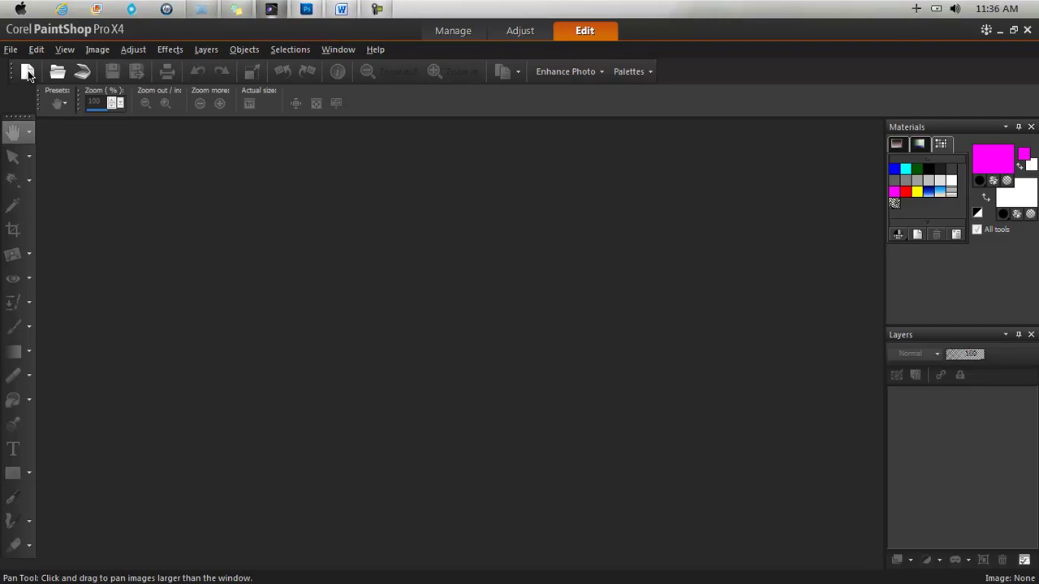
mouse_move(464, 120)
mouse_down()
mouse_move(443, 124)
mouse_move(505, 157)
mouse_move(486, 168)
mouse_move(460, 138)
mouse_up()
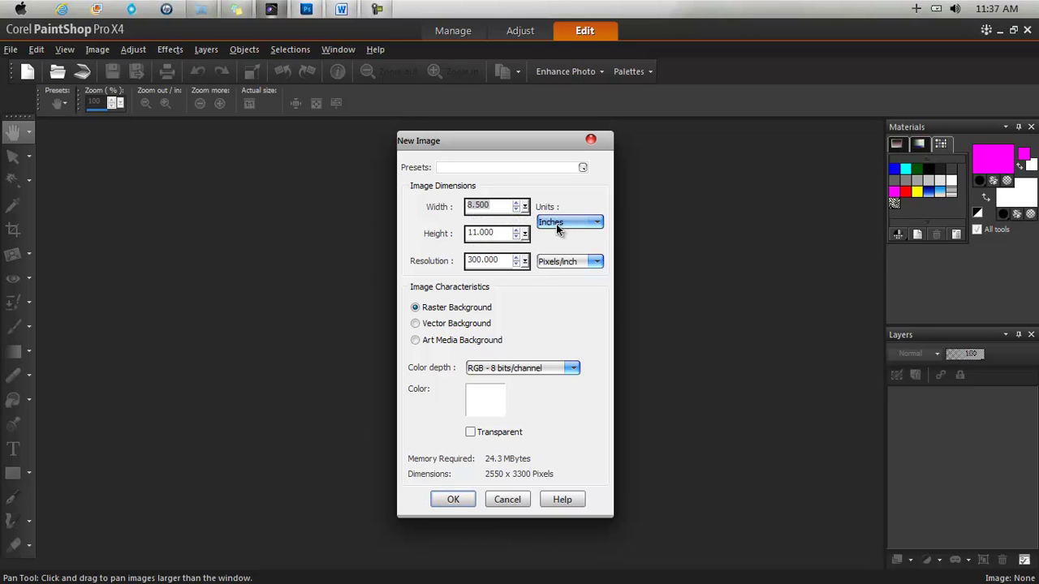
click(597, 226)
click(594, 222)
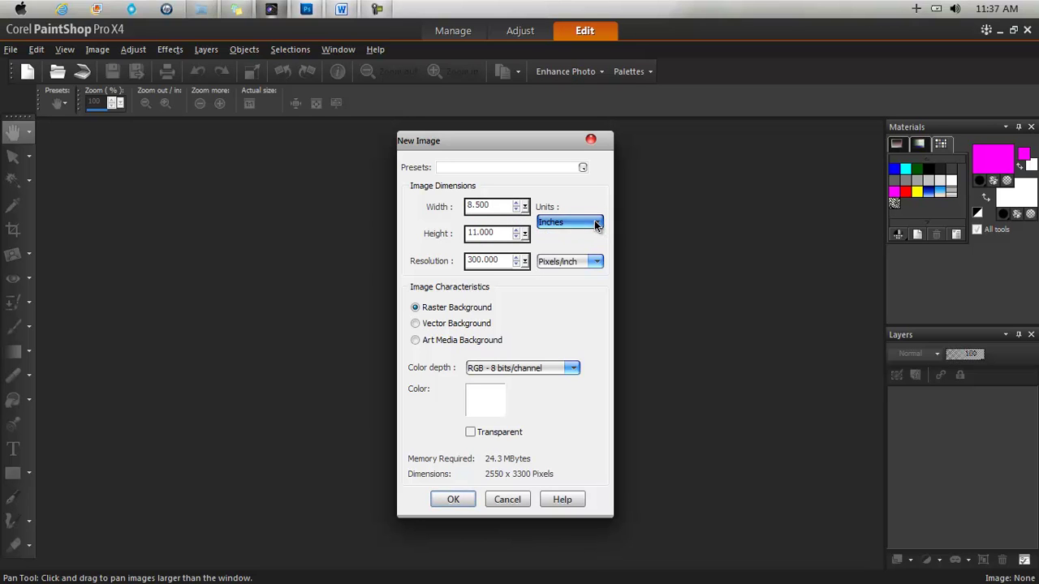
click(595, 222)
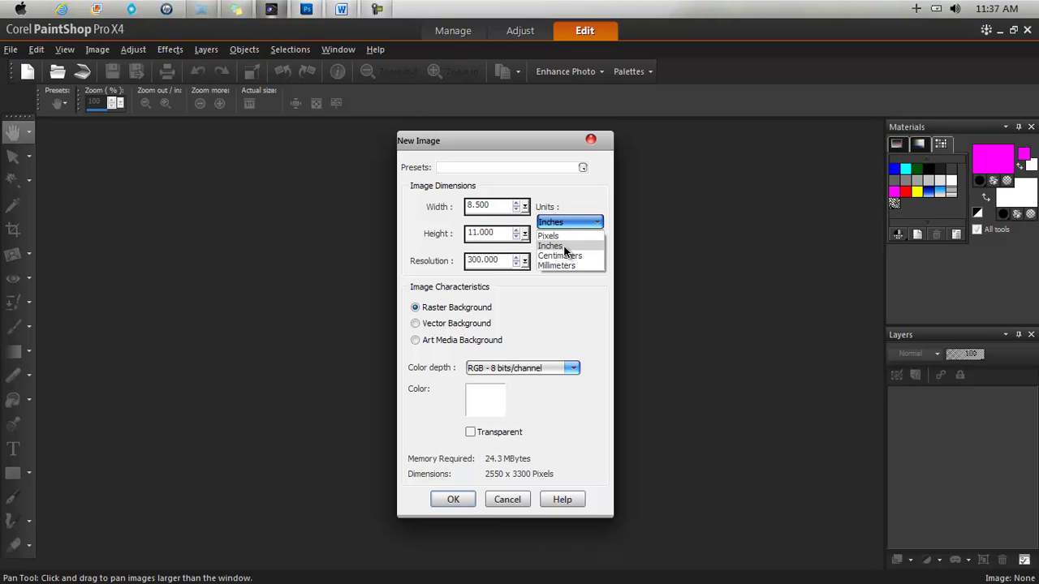
click(563, 246)
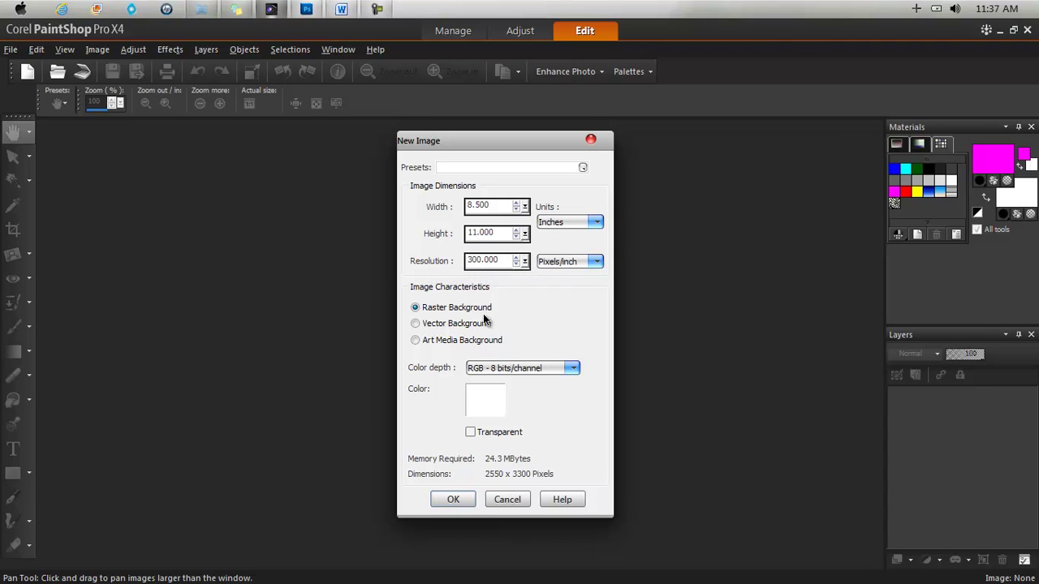
click(452, 499)
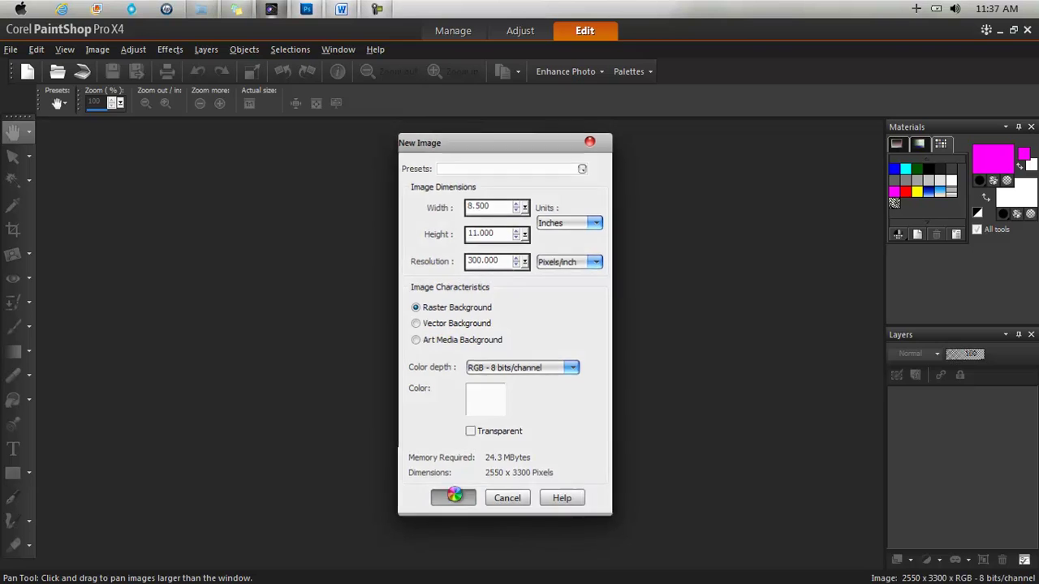
scroll(492, 300, up, 2)
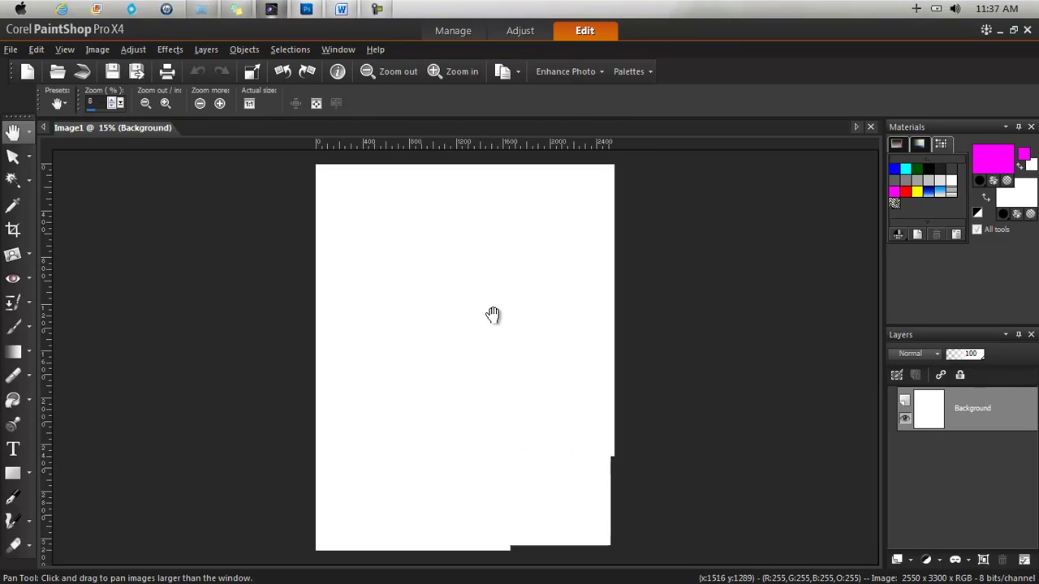
scroll(491, 315, down, 1)
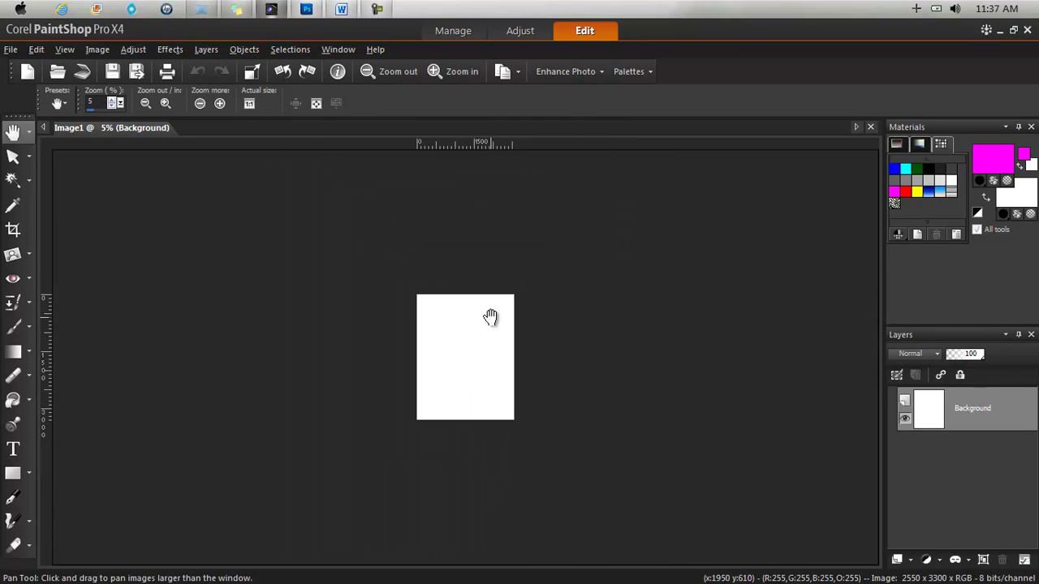
scroll(487, 331, up, 2)
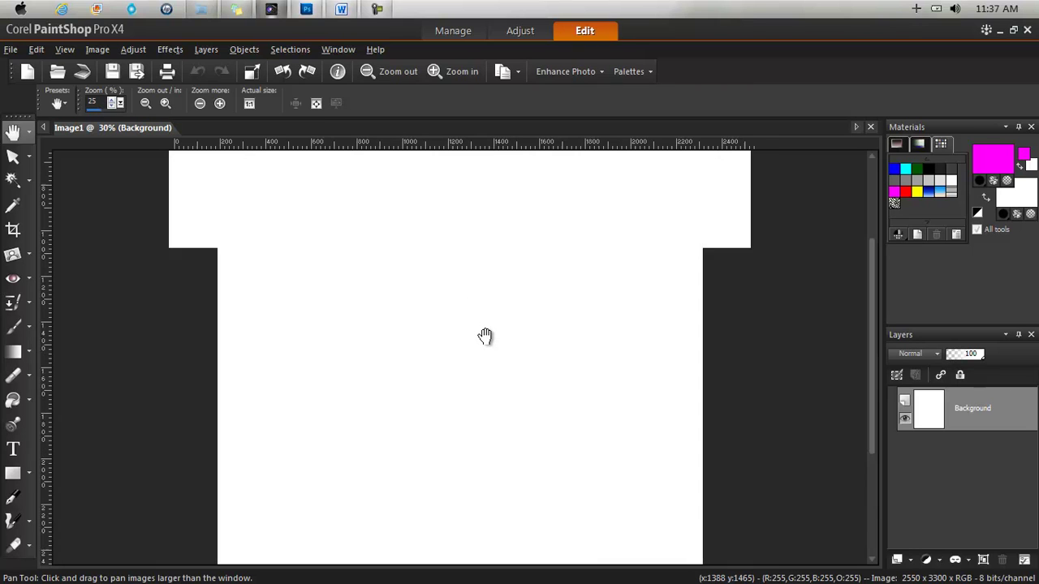
scroll(483, 335, down, 5)
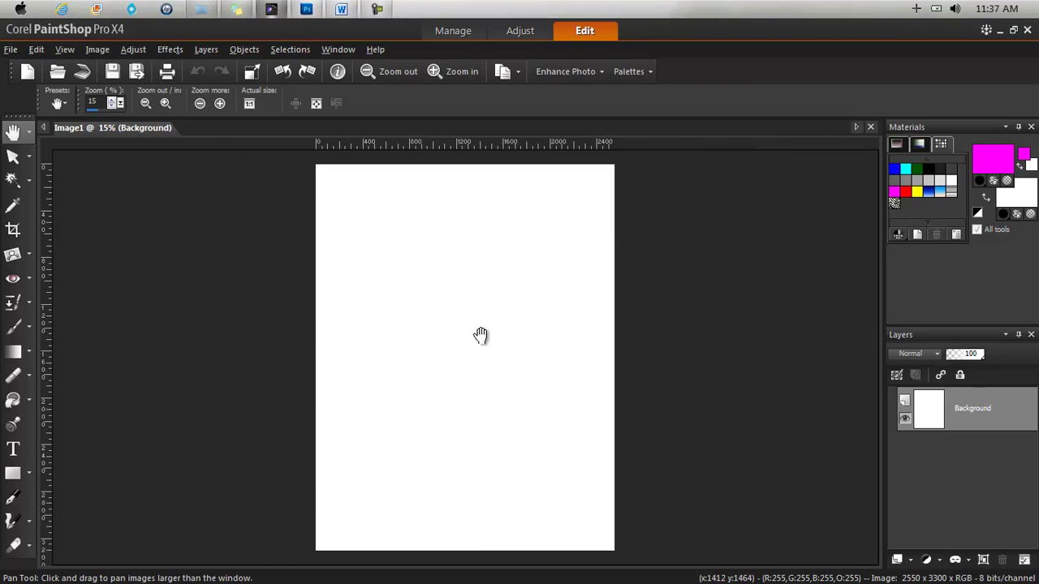
scroll(481, 335, up, 4)
click(371, 73)
click(437, 78)
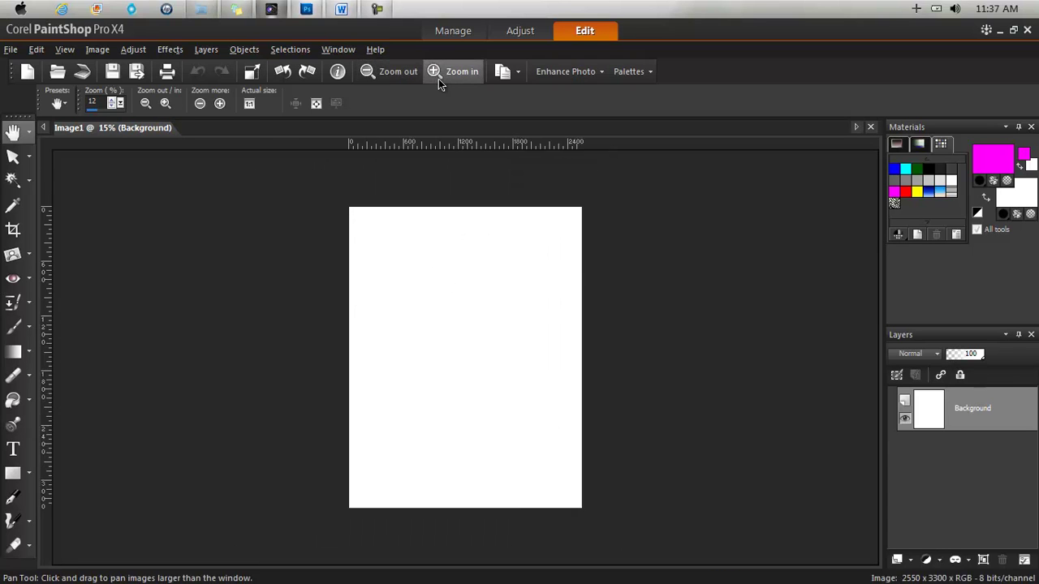
click(374, 72)
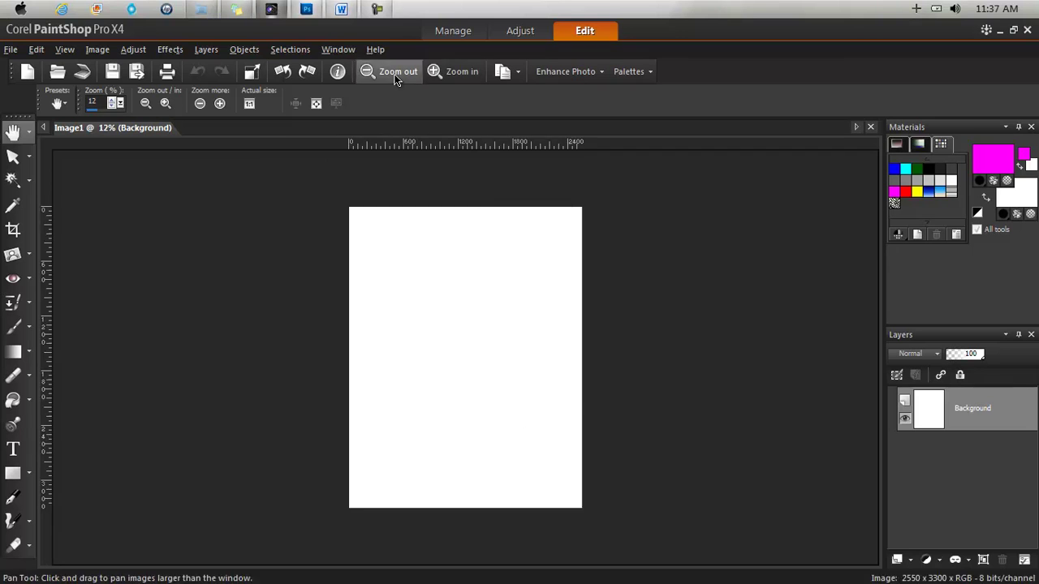
click(439, 73)
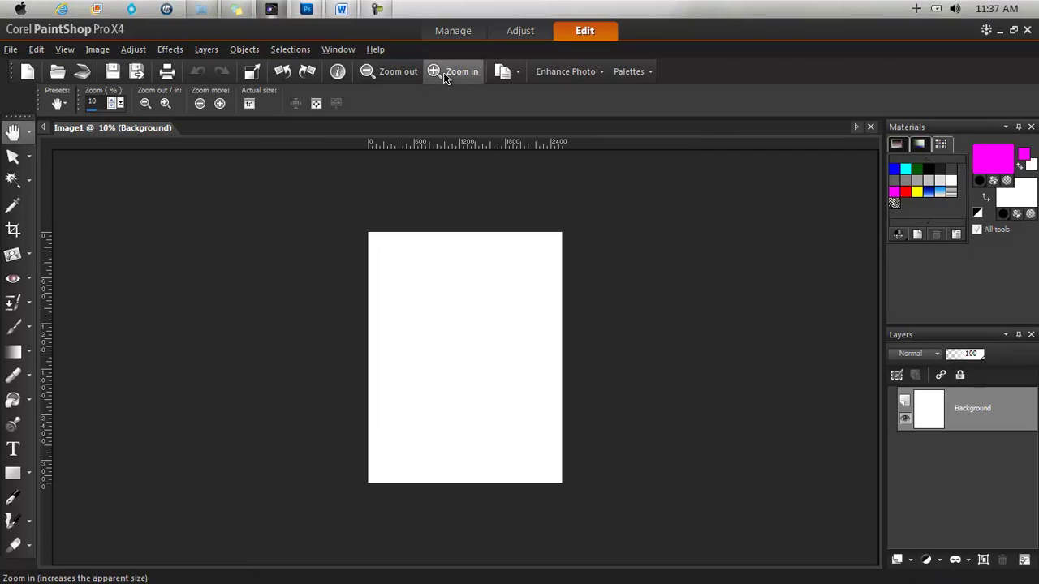
click(443, 75)
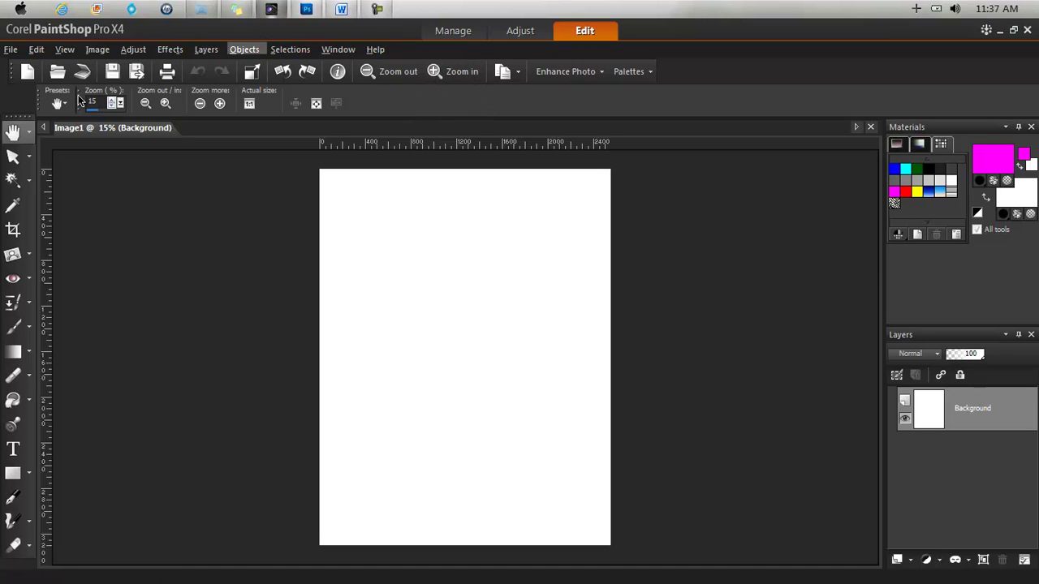
click(30, 136)
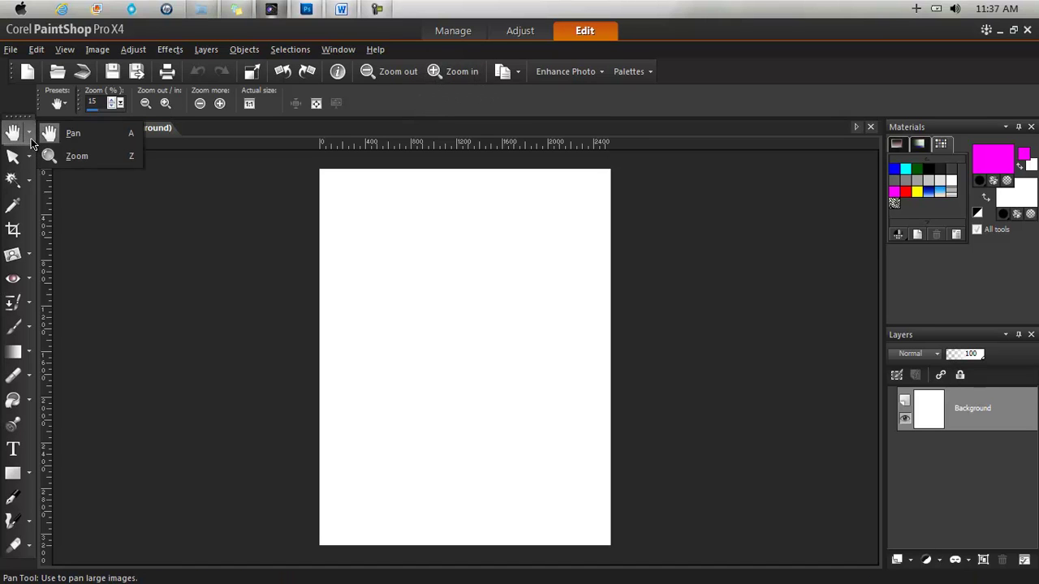
mouse_move(27, 164)
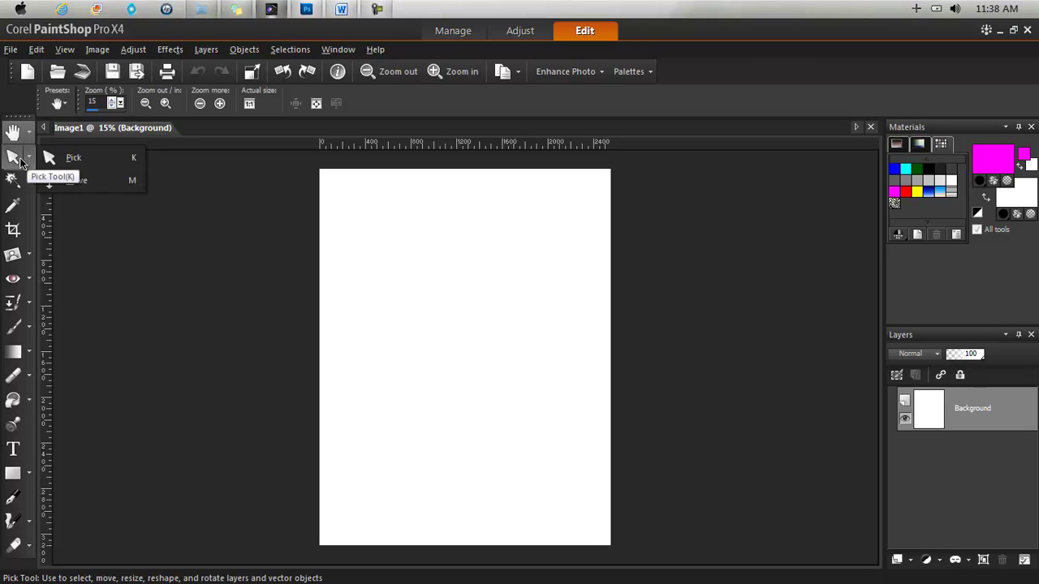
mouse_move(17, 186)
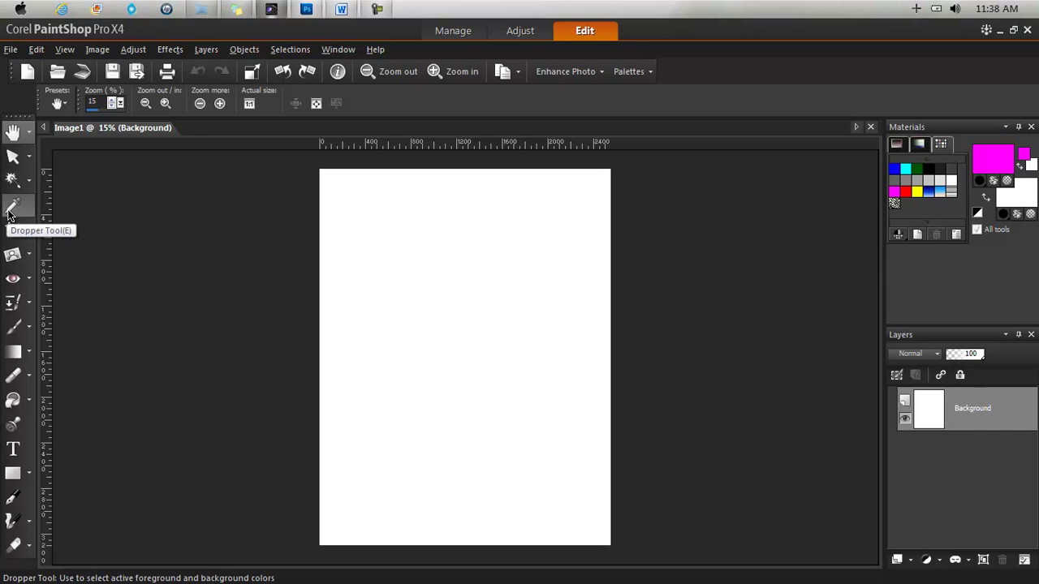
click(31, 280)
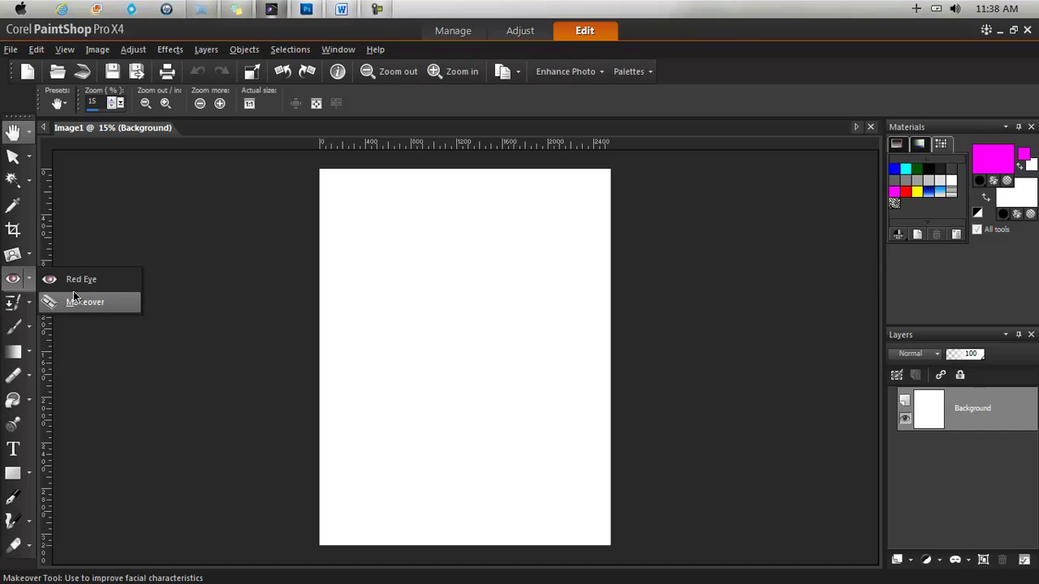
click(30, 281)
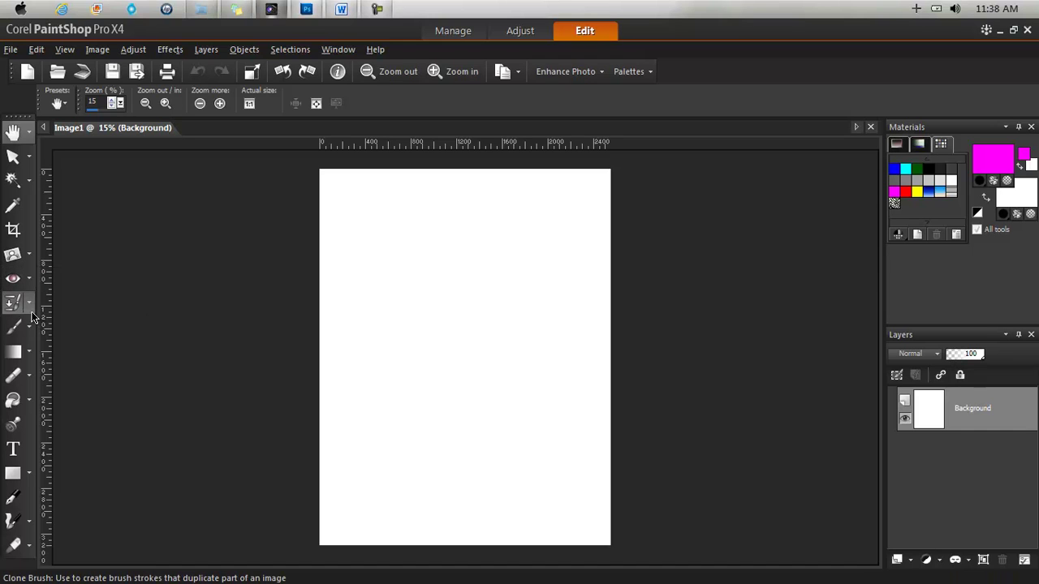
click(30, 306)
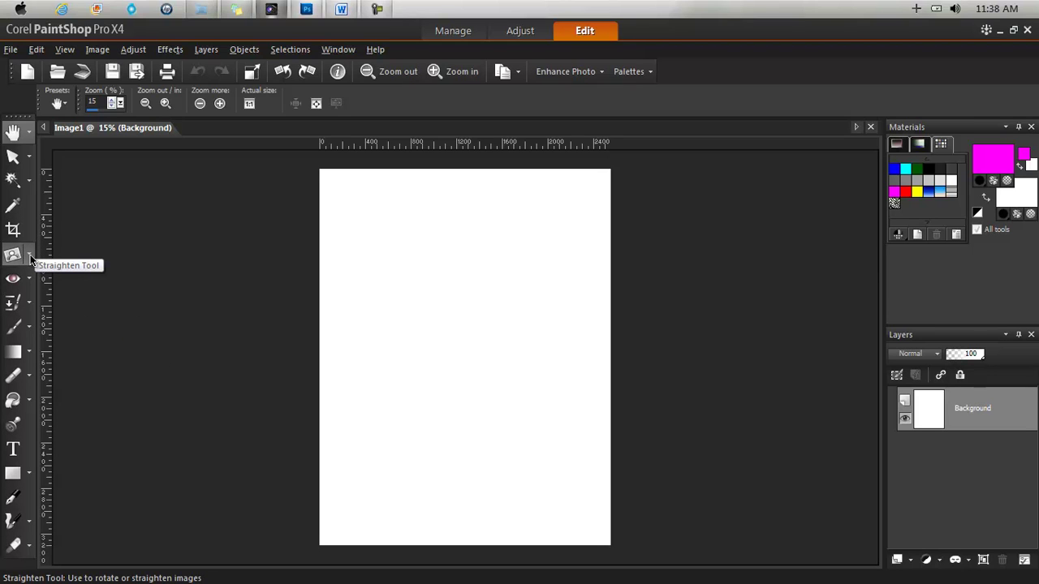
click(31, 258)
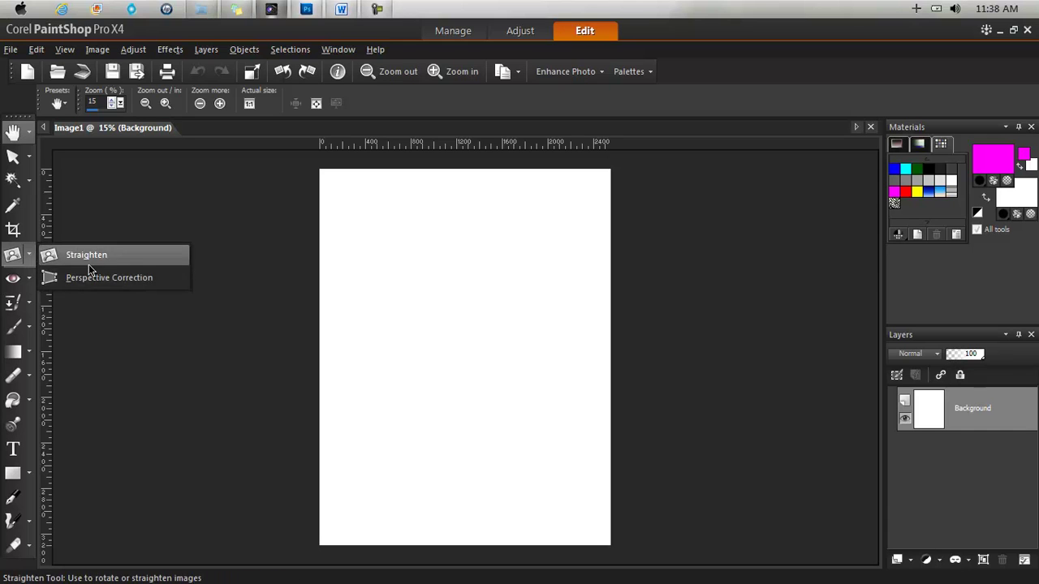
click(16, 231)
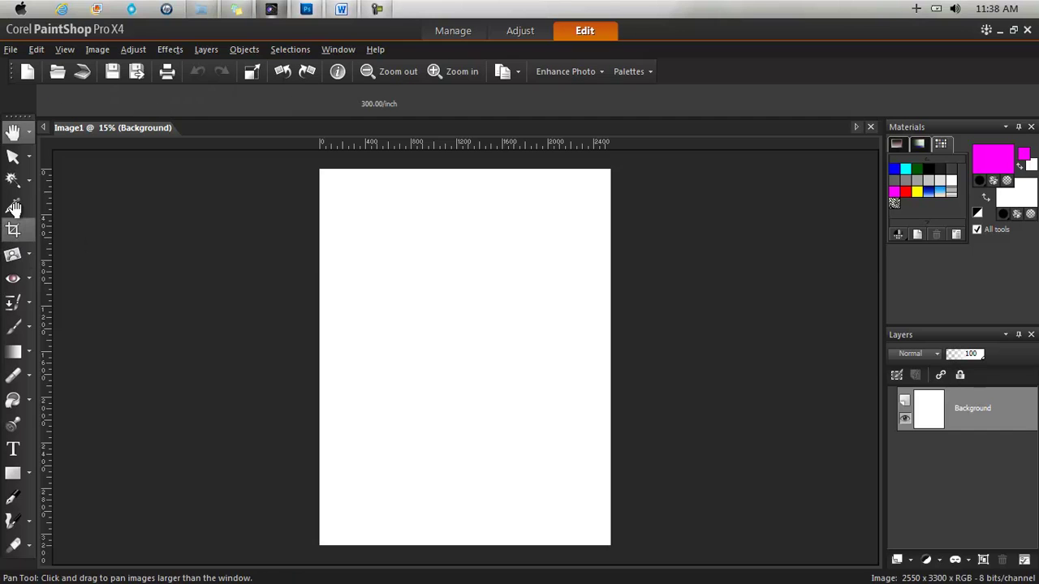
key(e)
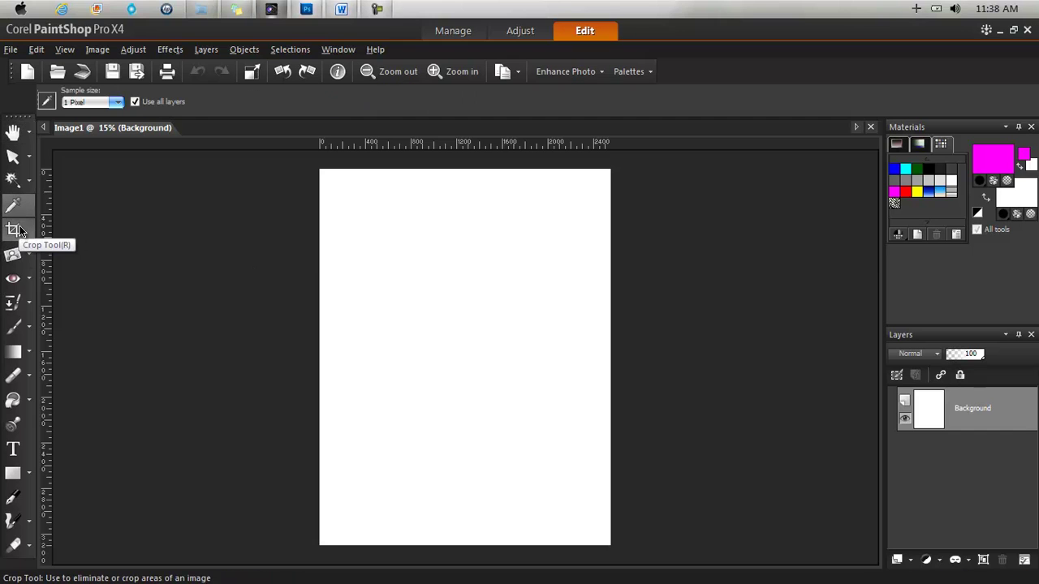
Add a line of black text near the page top, apply it, and drag it left
click(13, 450)
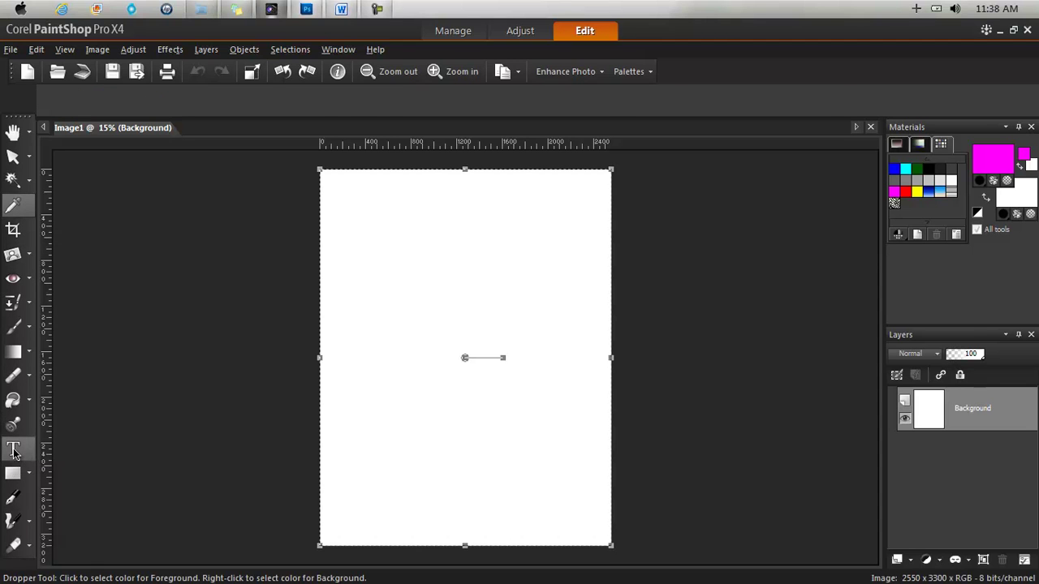
click(394, 268)
text(Sample)
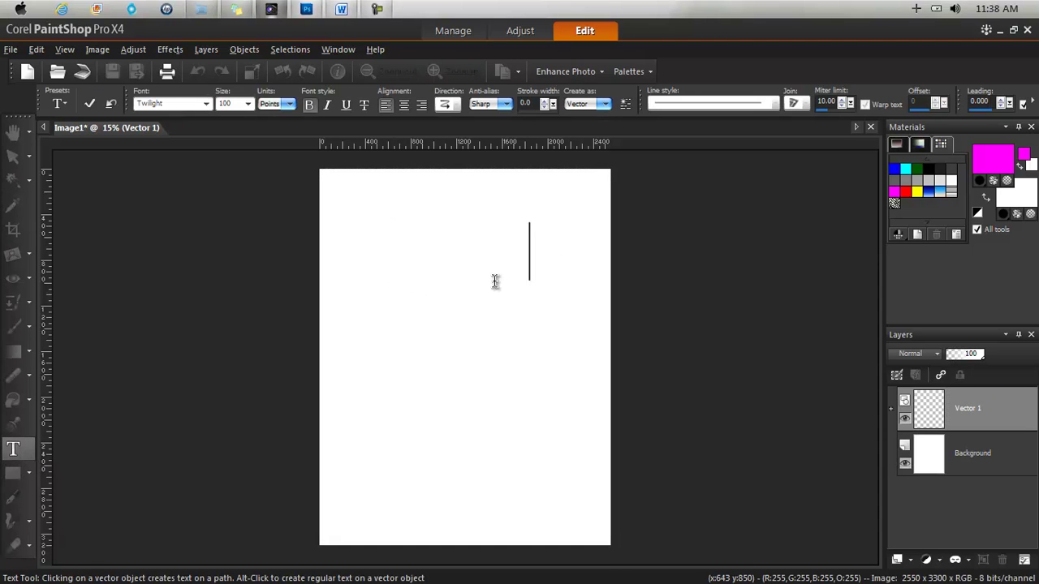
key(ctrl+a)
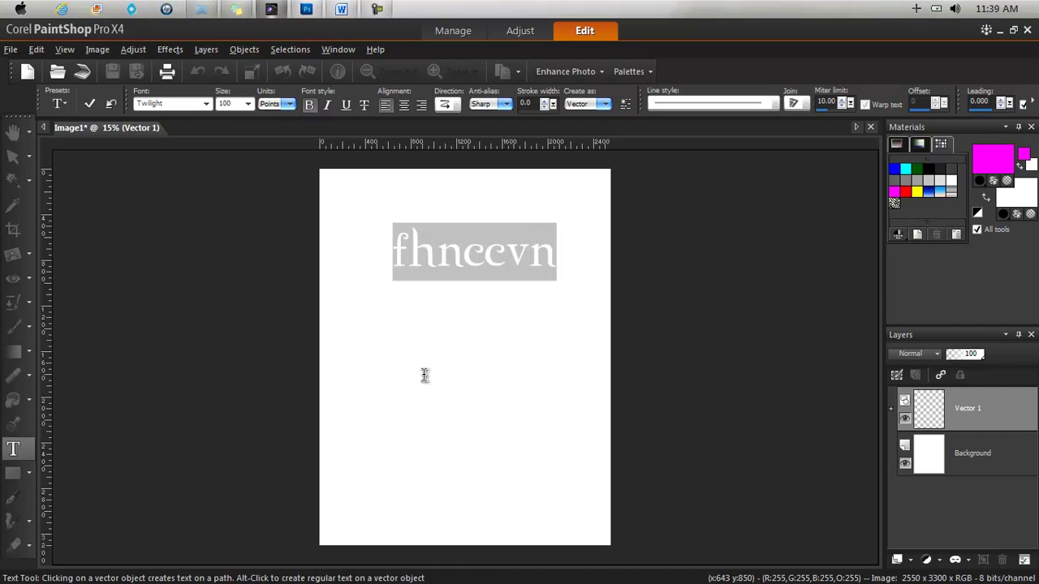
click(928, 167)
right_click(928, 168)
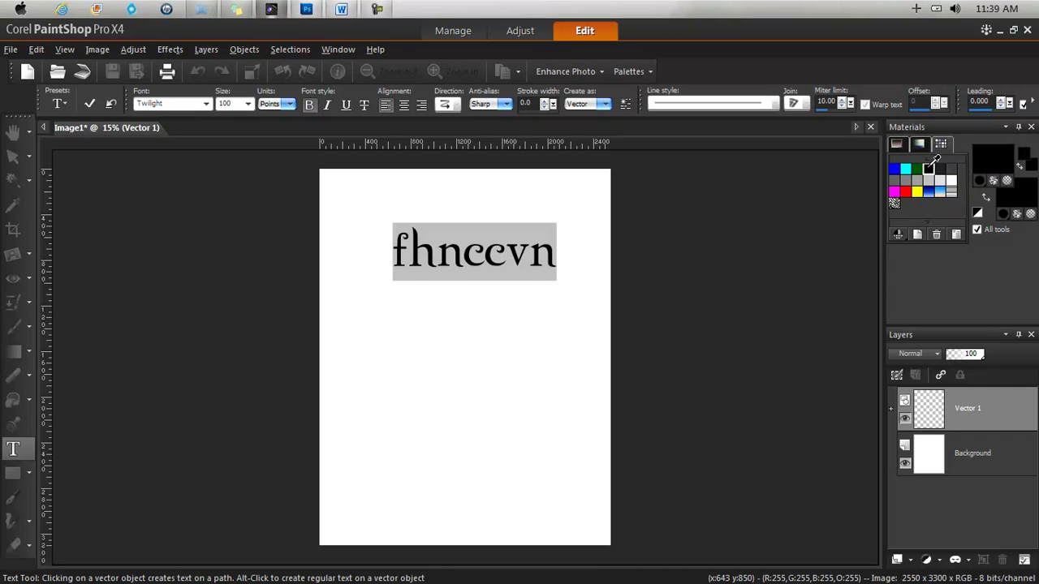
click(90, 104)
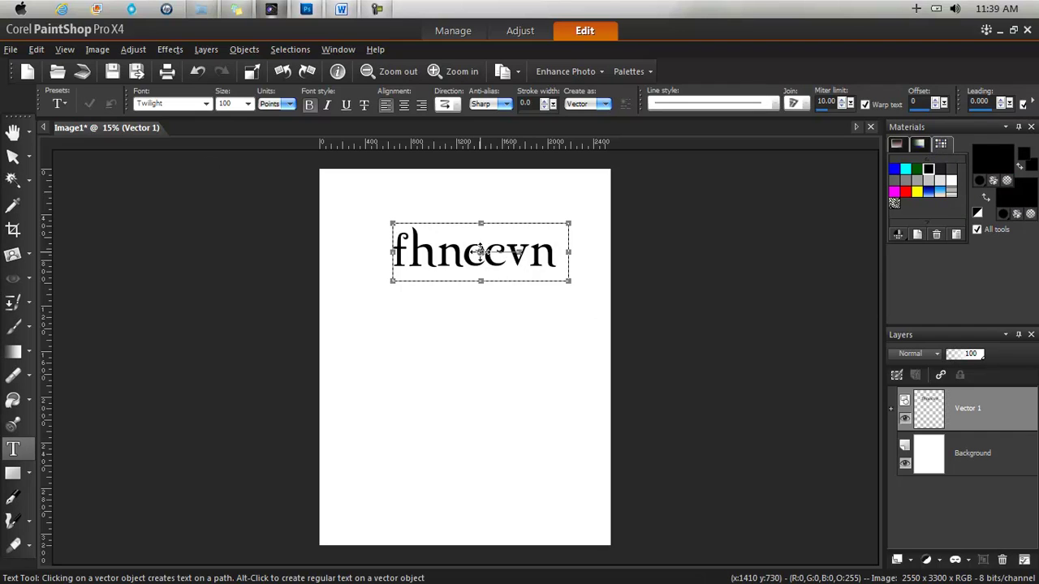
click(438, 288)
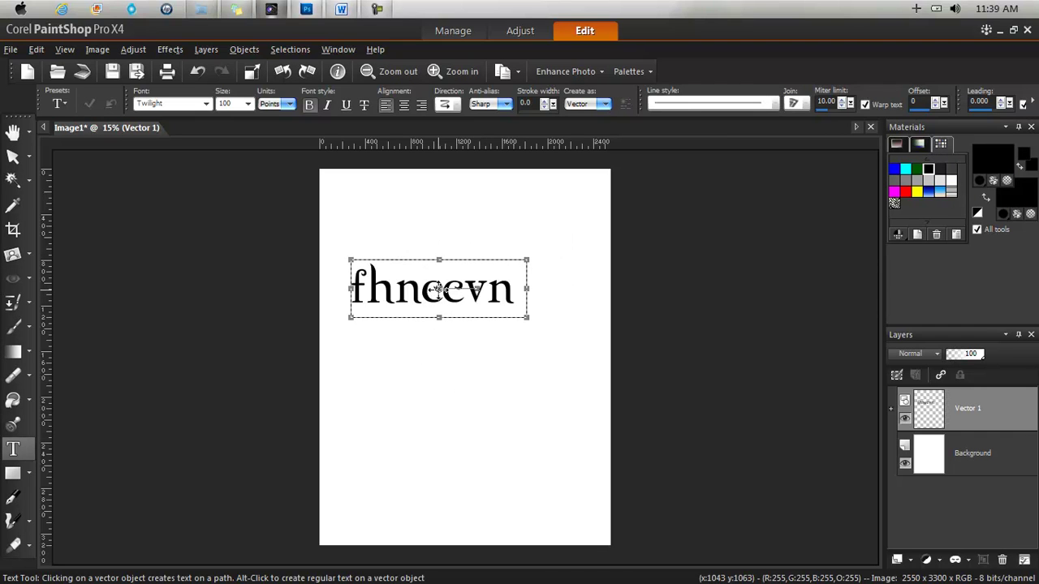
drag(434, 287, 465, 241)
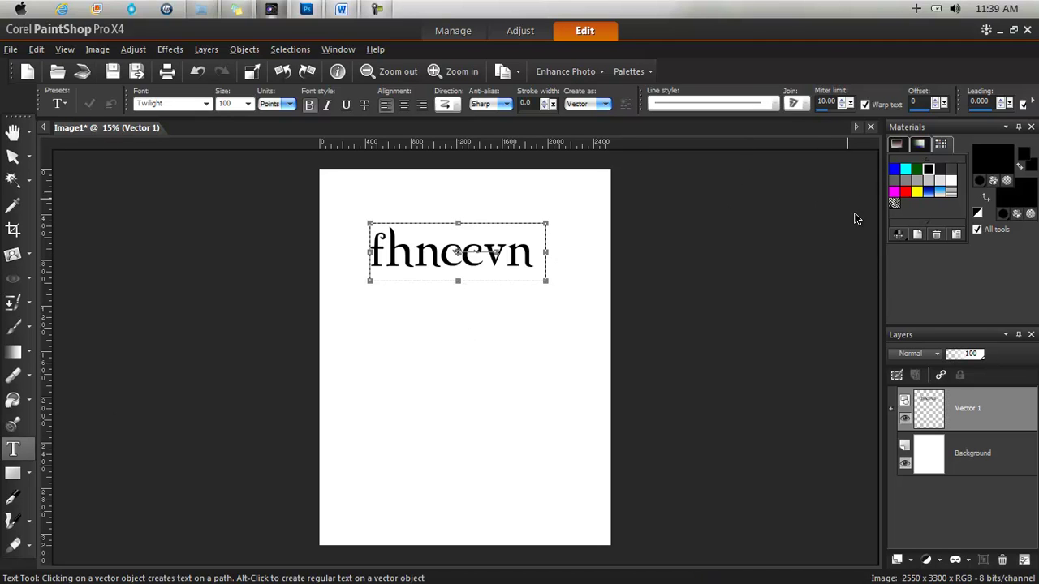
Reselect the fhncevn text, set its fill to black, apply, and nudge it nearer the page top
click(416, 264)
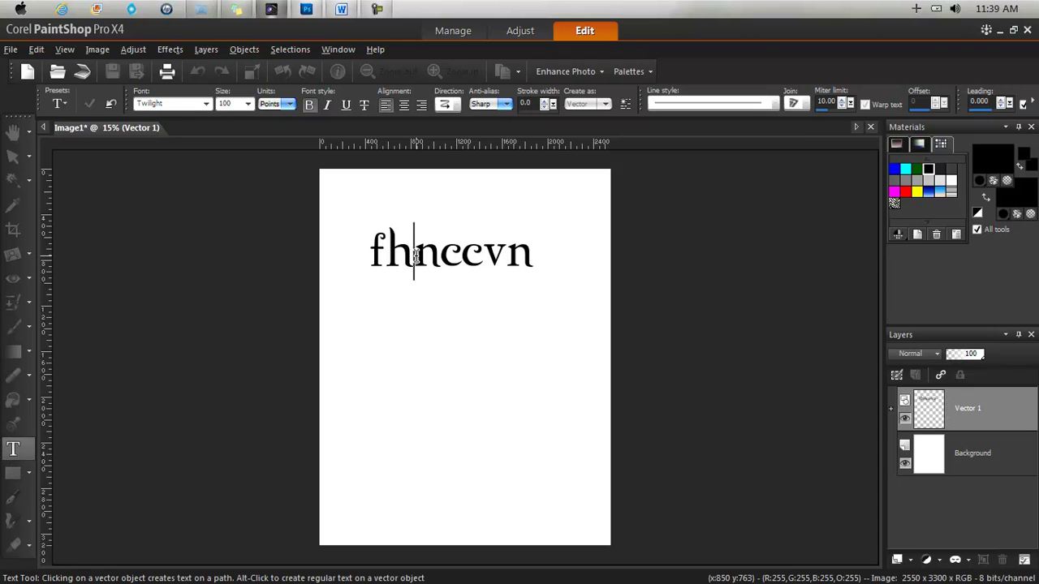
click(461, 258)
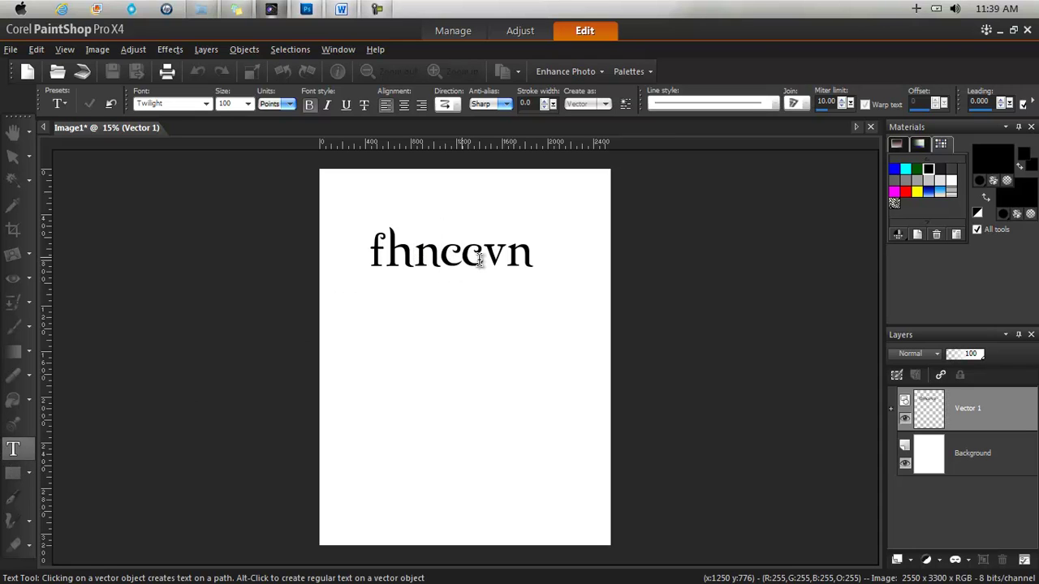
drag(533, 259, 349, 267)
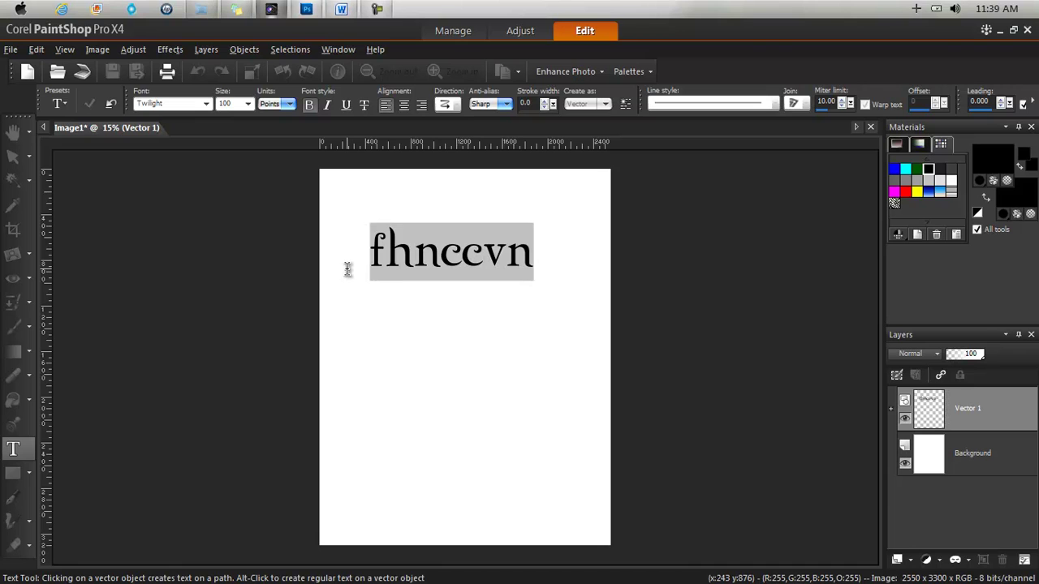
click(907, 190)
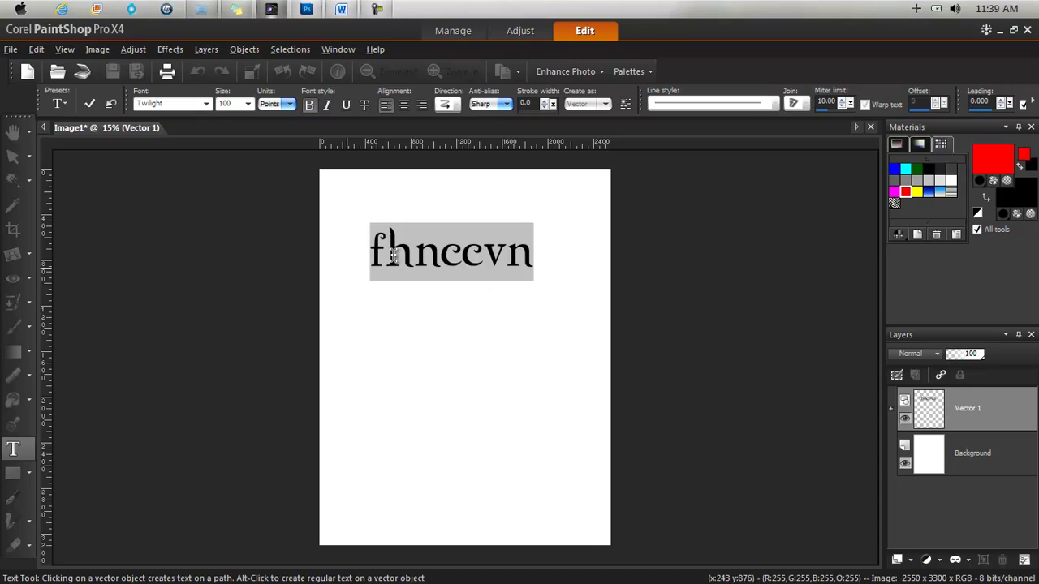
right_click(904, 191)
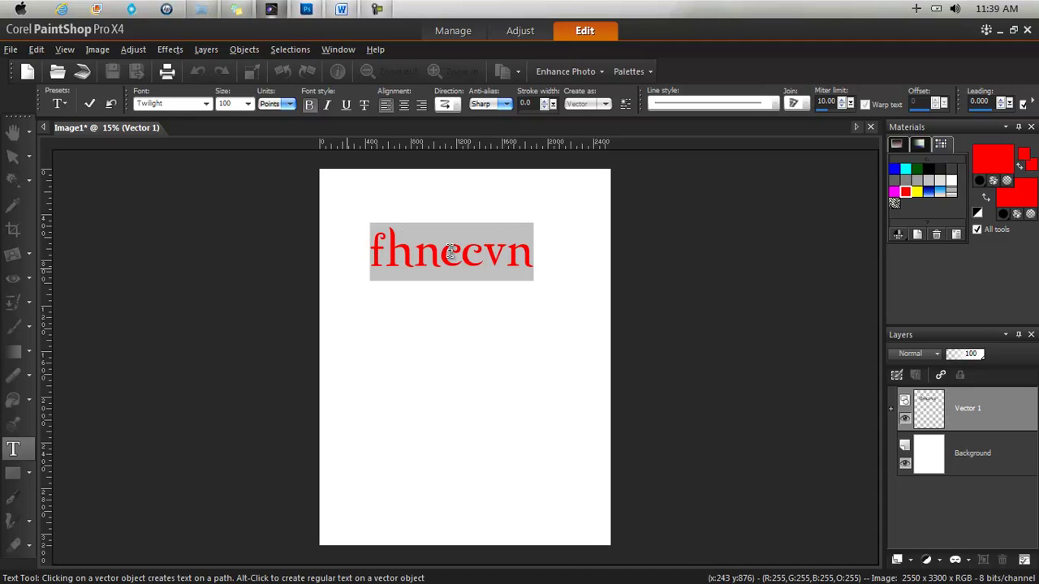
click(919, 170)
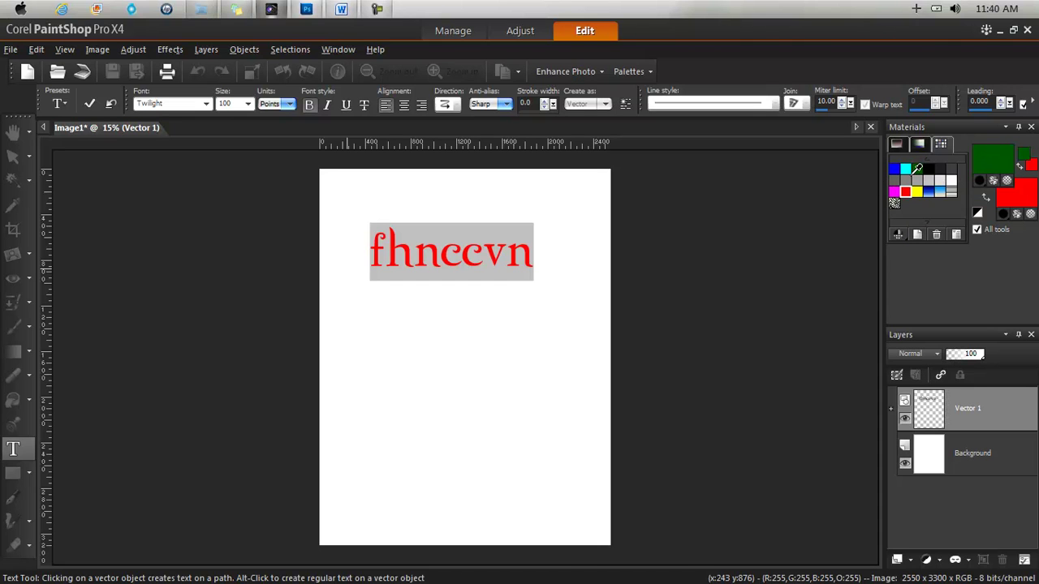
click(908, 170)
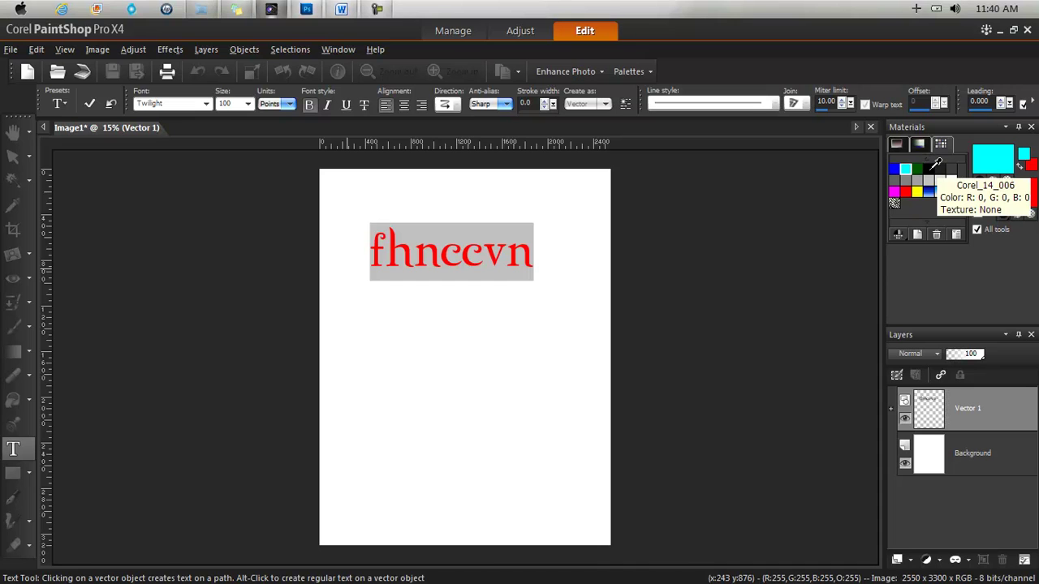
right_click(934, 167)
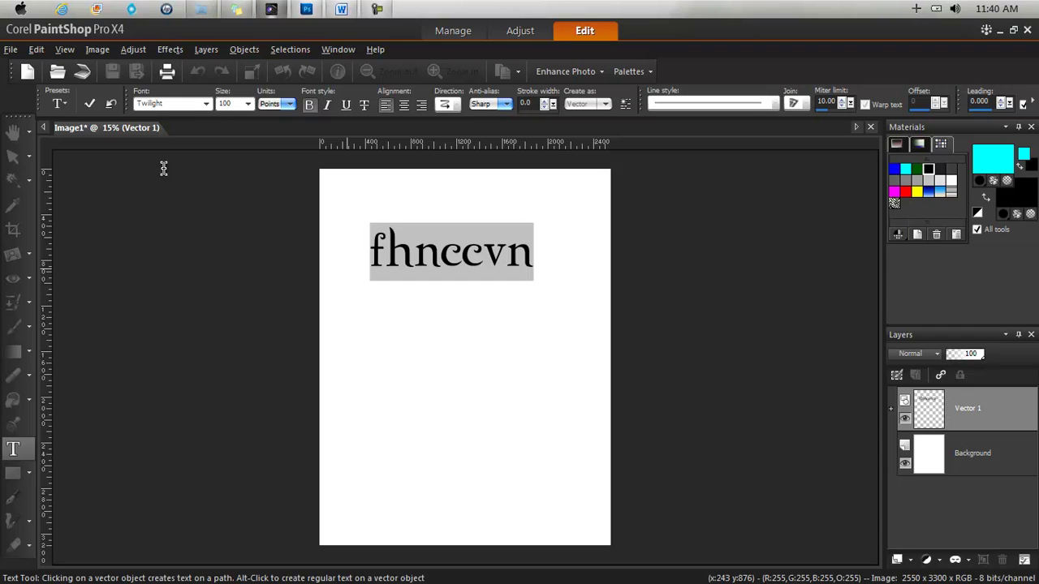
click(89, 104)
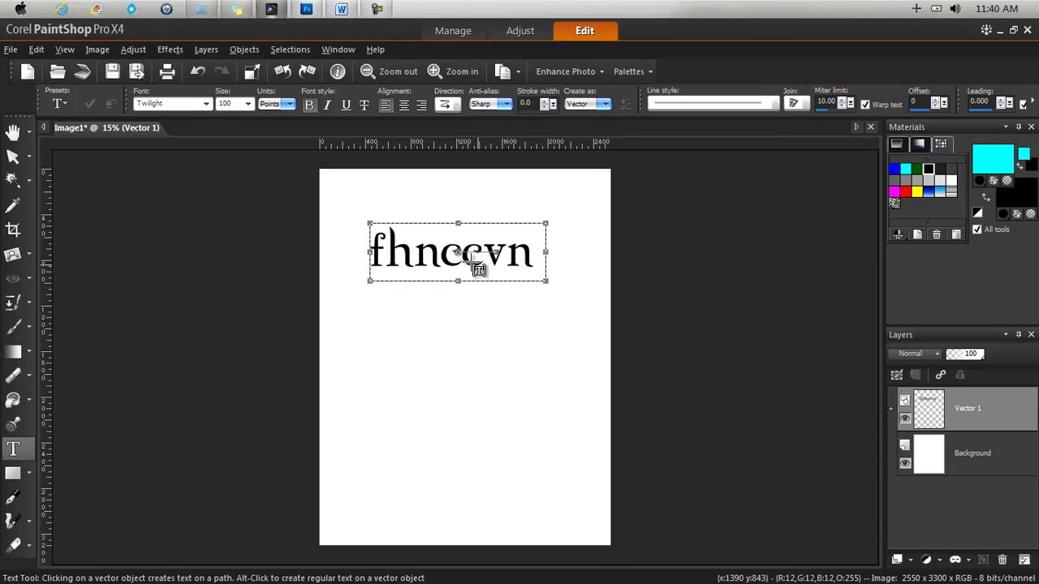
mouse_move(457, 251)
mouse_down()
mouse_move(473, 290)
mouse_move(454, 235)
mouse_up()
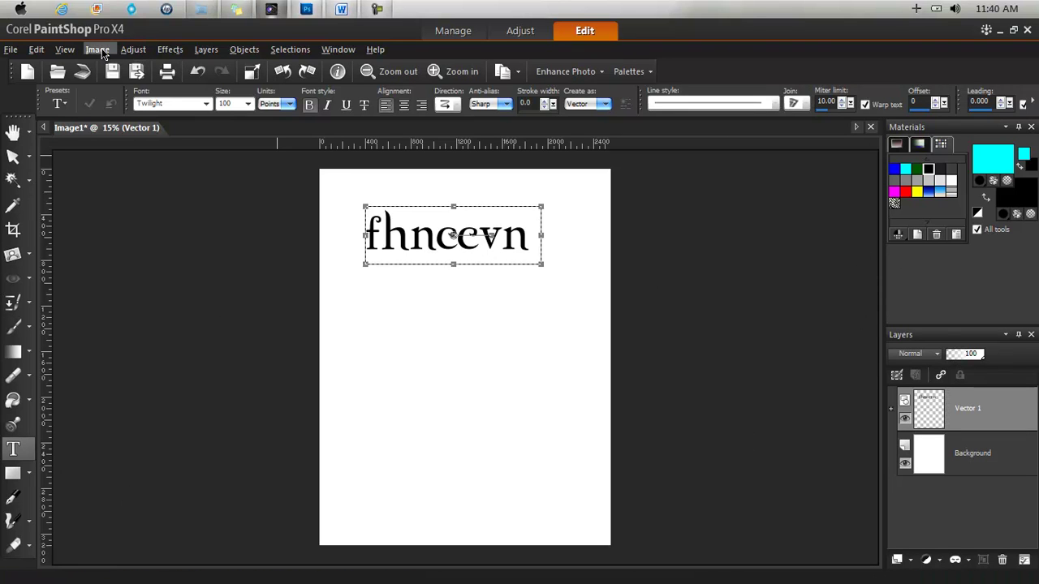
Browse the Adjust and Effects menus, ending on Texture Effects (Mosaic - Glass, Texture, Weave)
click(124, 53)
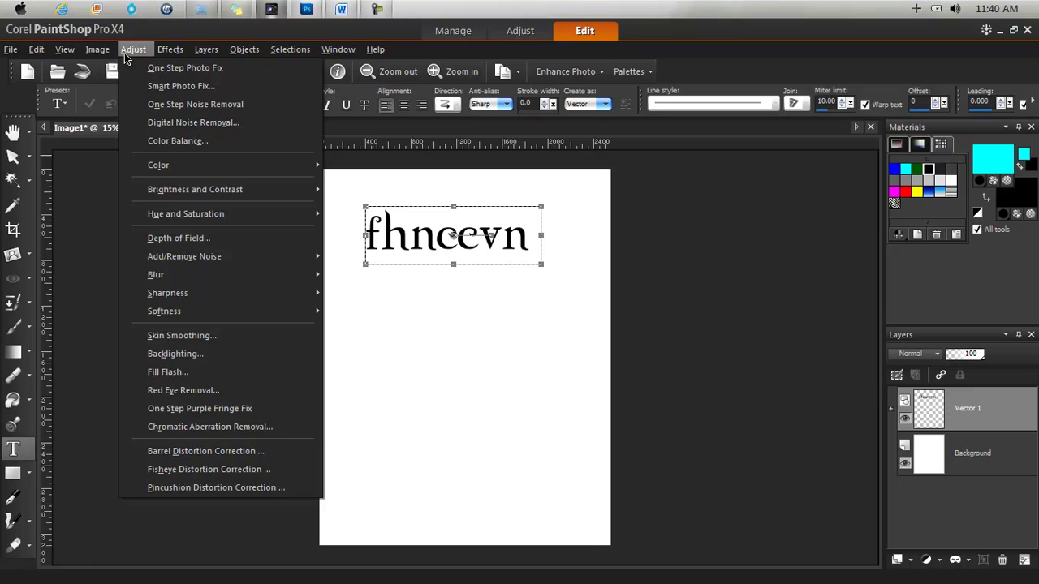
click(166, 51)
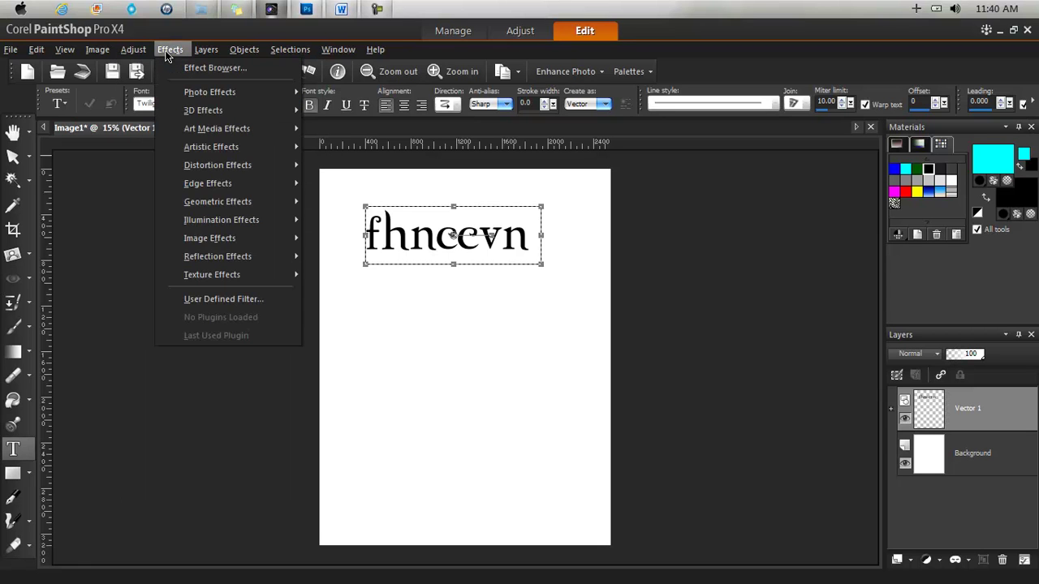
mouse_move(110, 56)
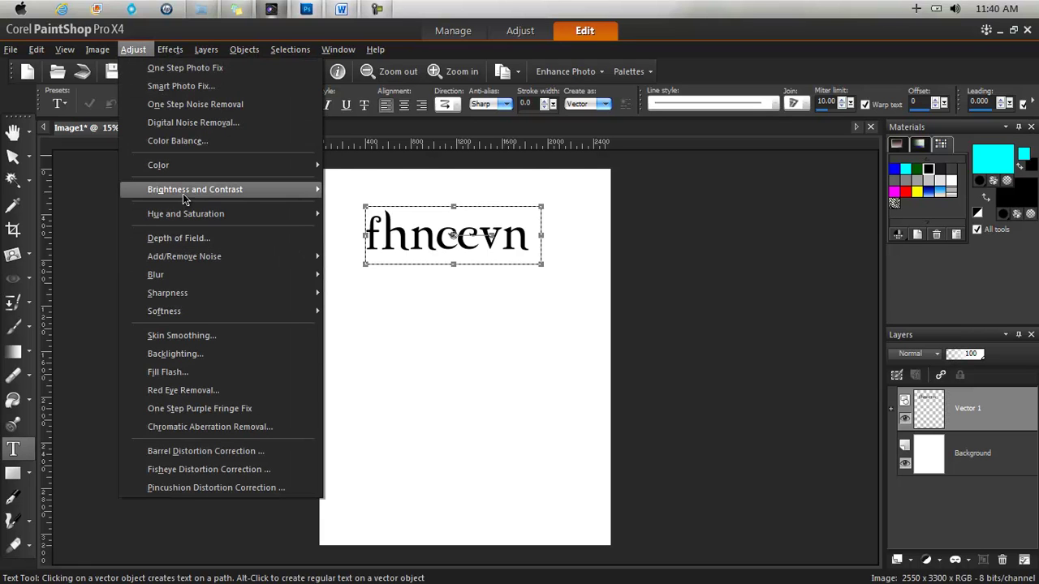
mouse_move(183, 193)
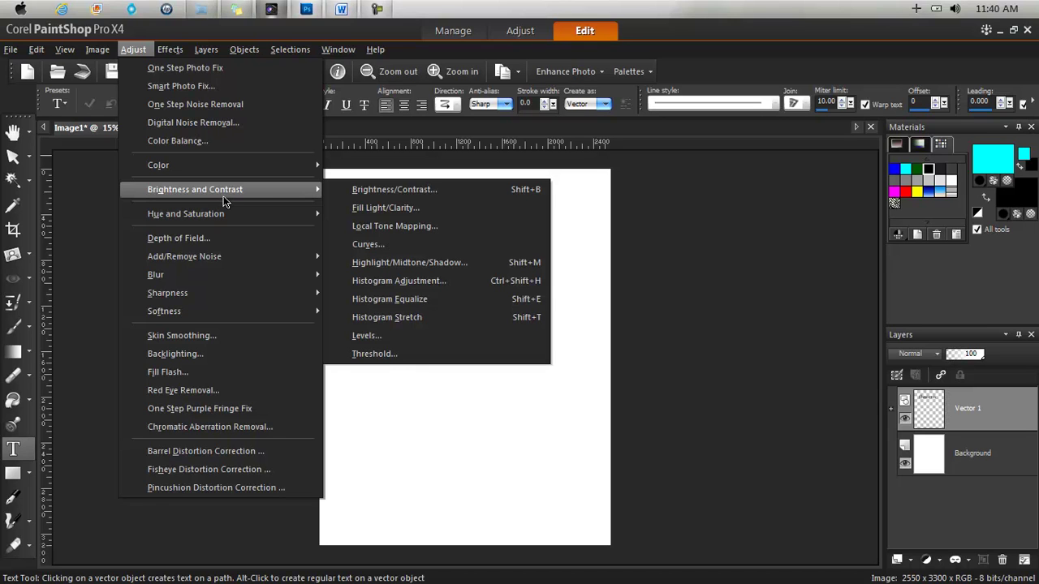
mouse_move(211, 162)
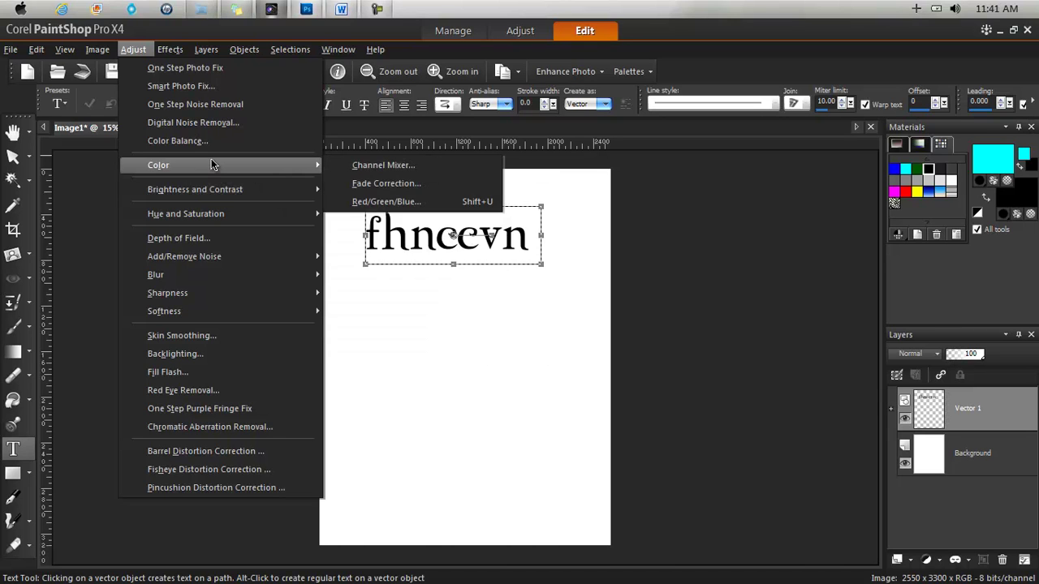
mouse_move(320, 213)
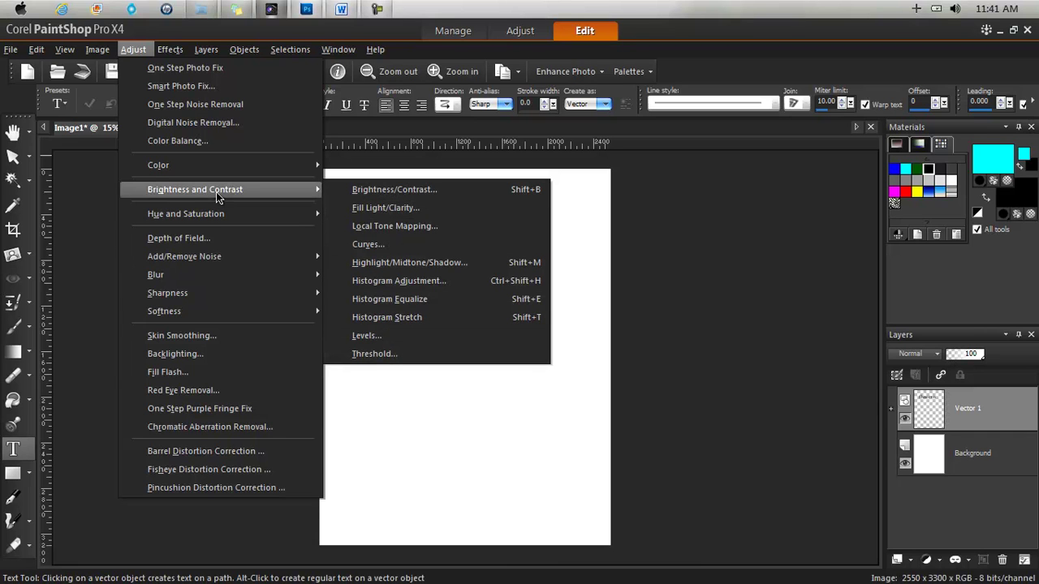
mouse_move(203, 278)
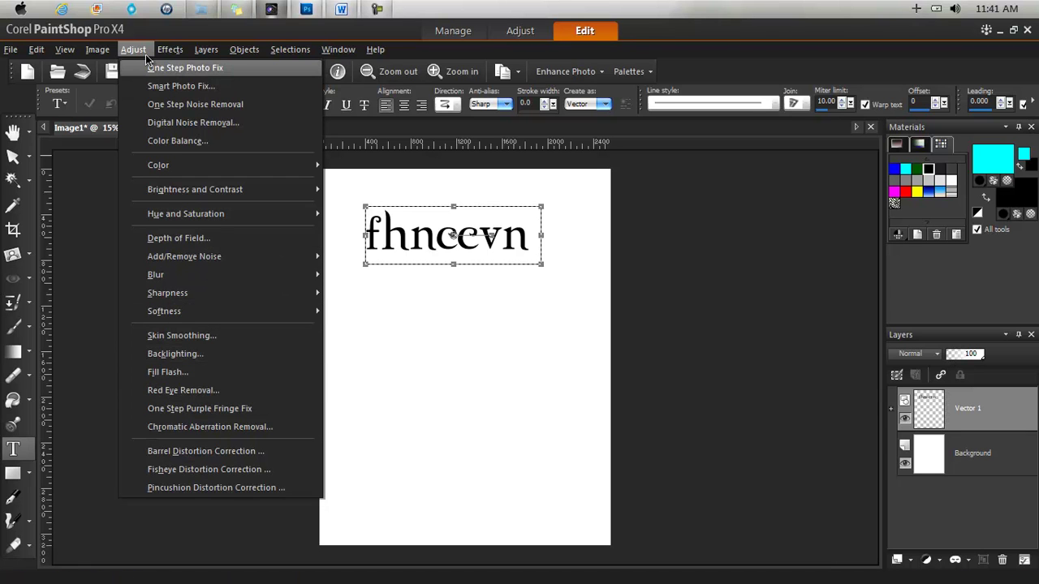
mouse_move(171, 53)
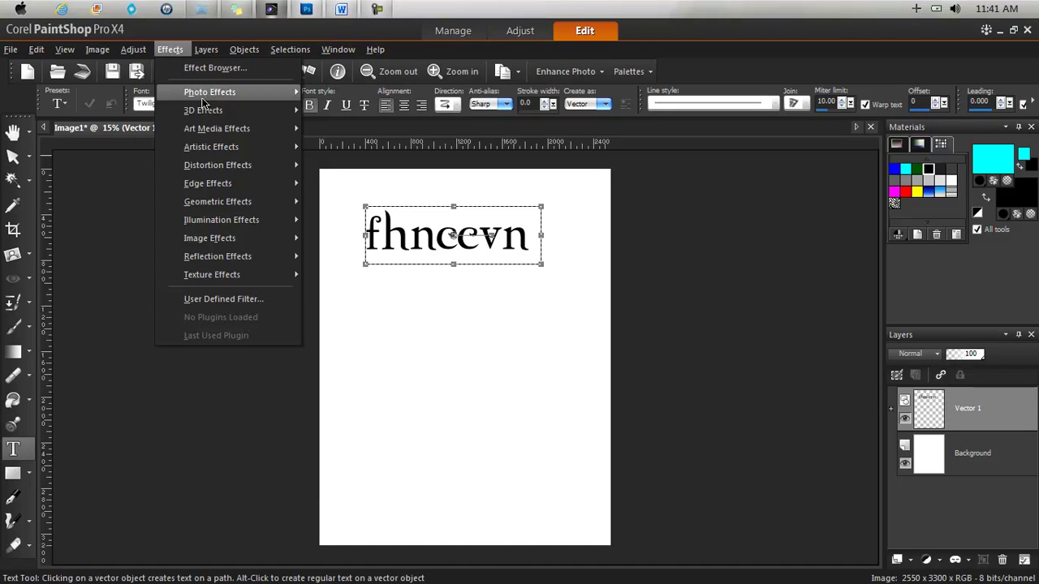
mouse_move(245, 288)
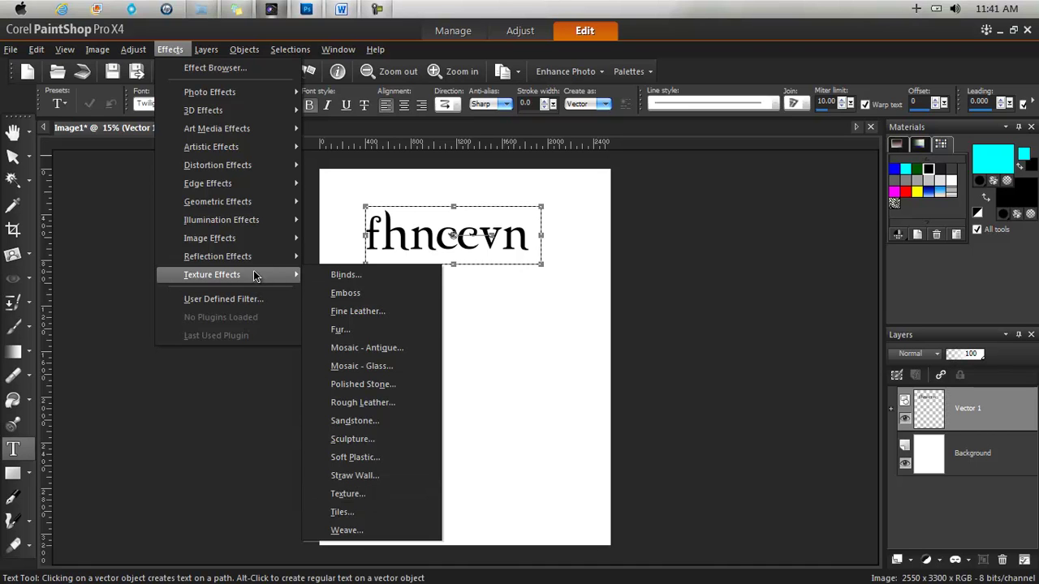
Dismiss the Effects menu and make Vector 1 the active layer in the Layers palette
click(120, 129)
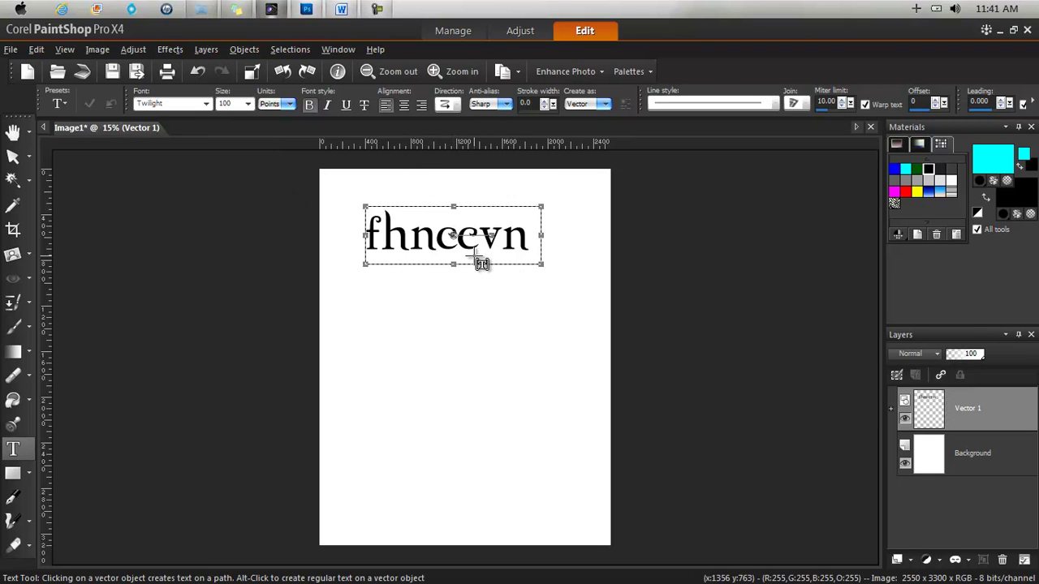
click(930, 442)
click(941, 413)
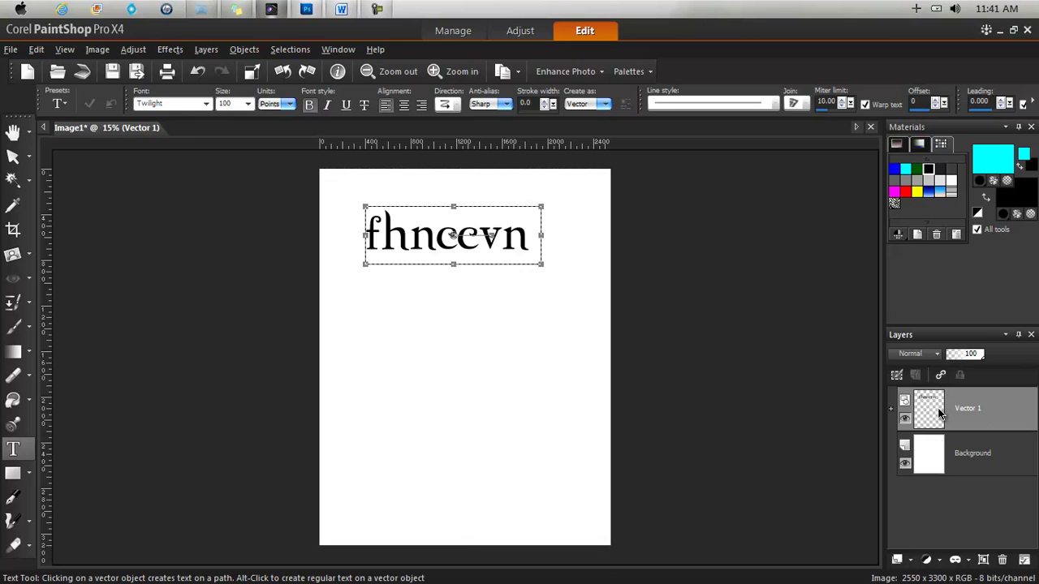
click(941, 446)
click(942, 417)
click(940, 450)
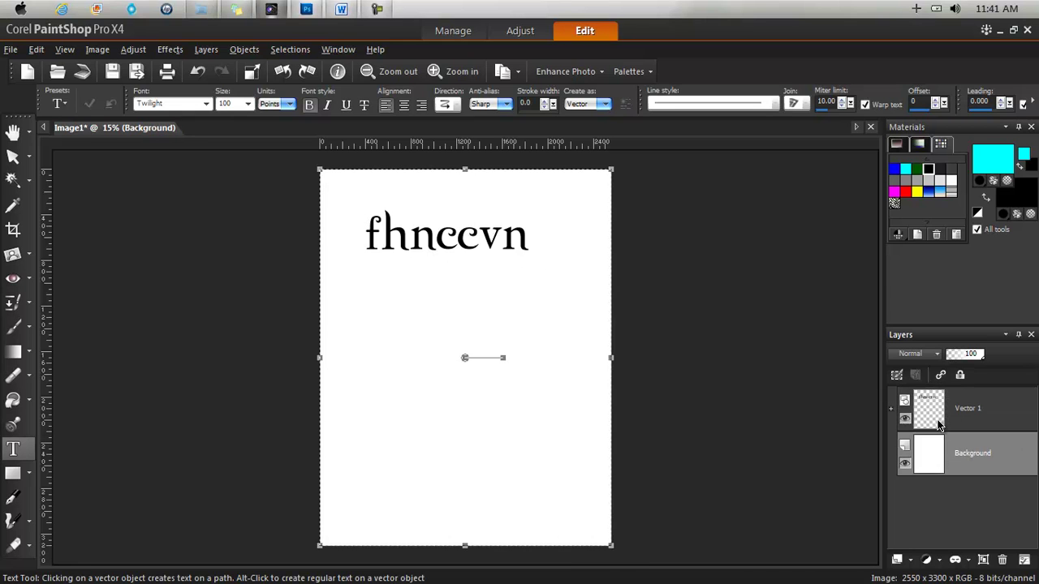
click(939, 425)
click(938, 463)
click(940, 414)
click(939, 454)
click(934, 410)
click(936, 410)
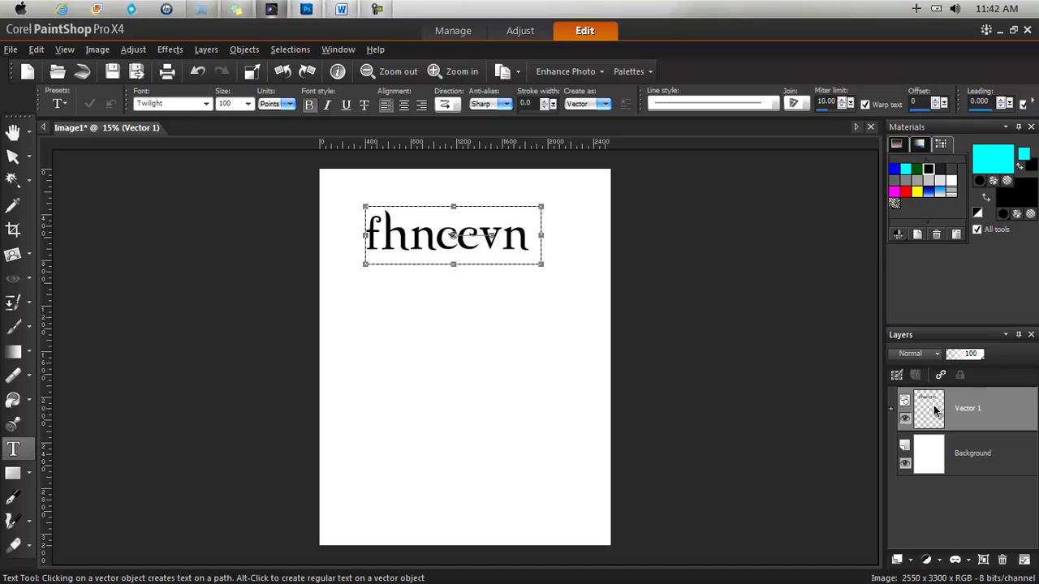
Delete the Vector 1 text layer from the Layers palette, confirming the prompt
right_click(934, 405)
click(856, 274)
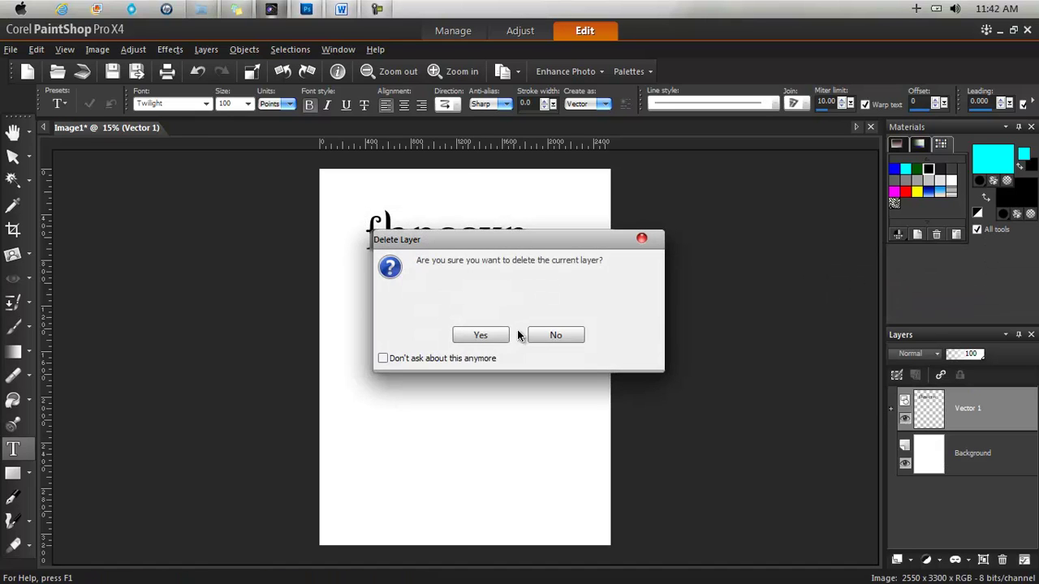
click(494, 332)
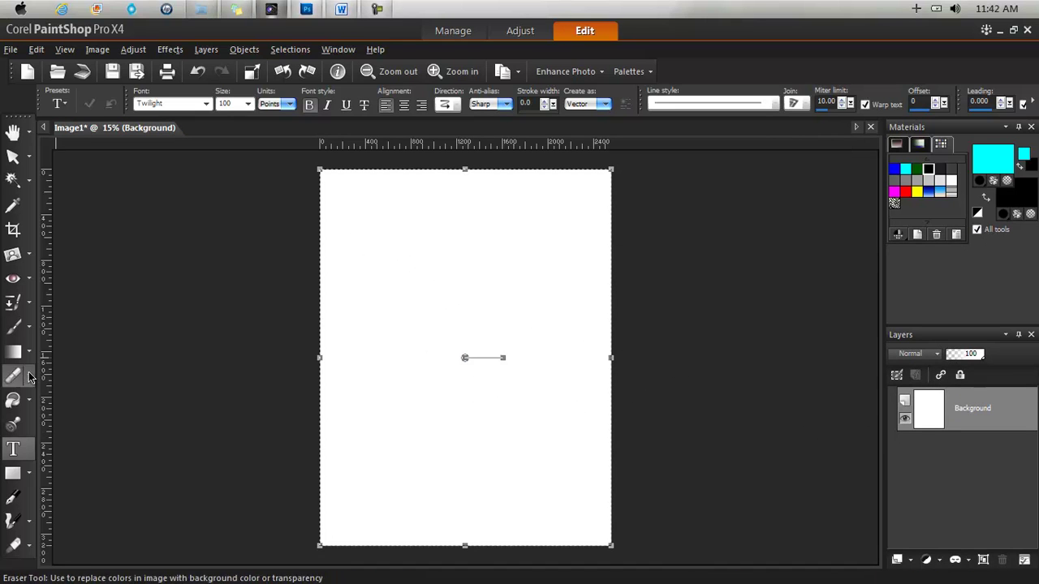
click(15, 401)
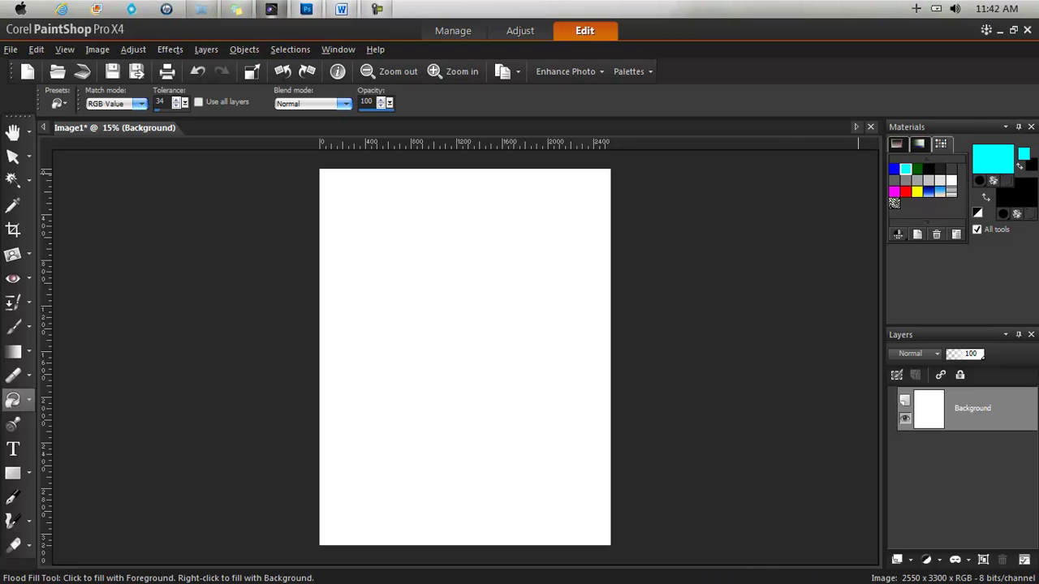
Flood-fill the Background page, choosing yellow as the foreground colour
click(458, 323)
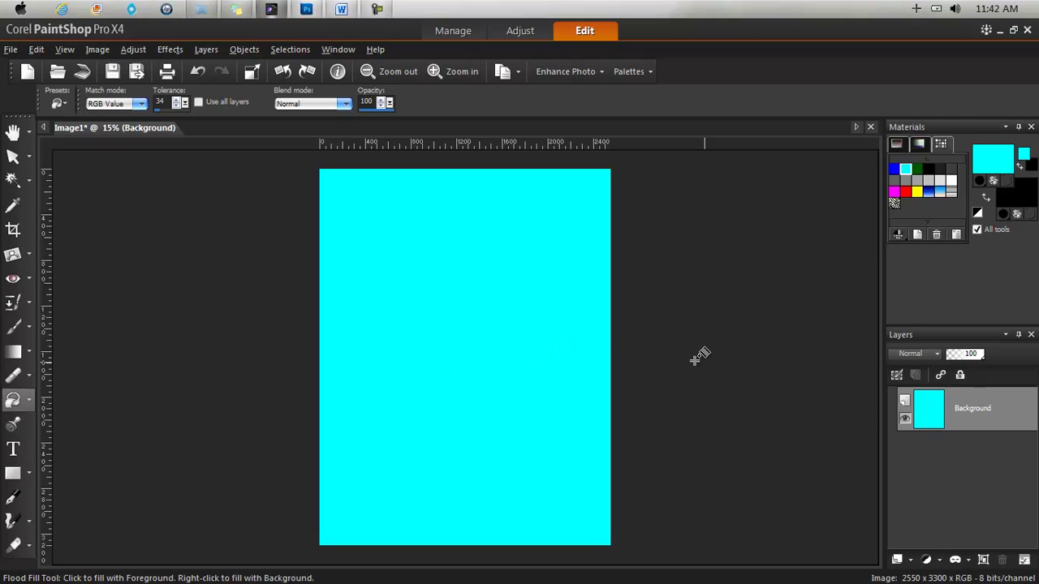
click(916, 191)
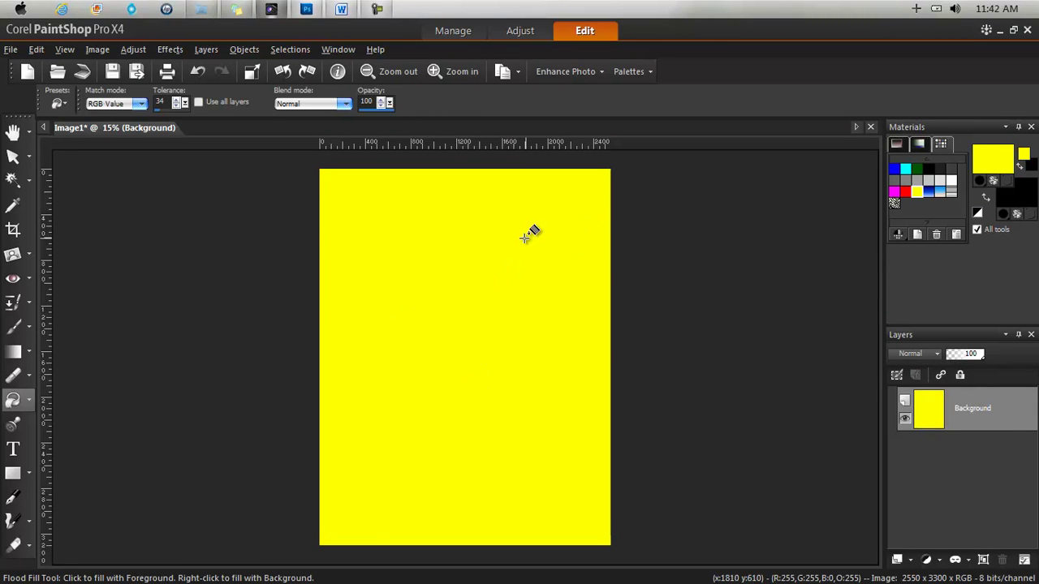
click(12, 159)
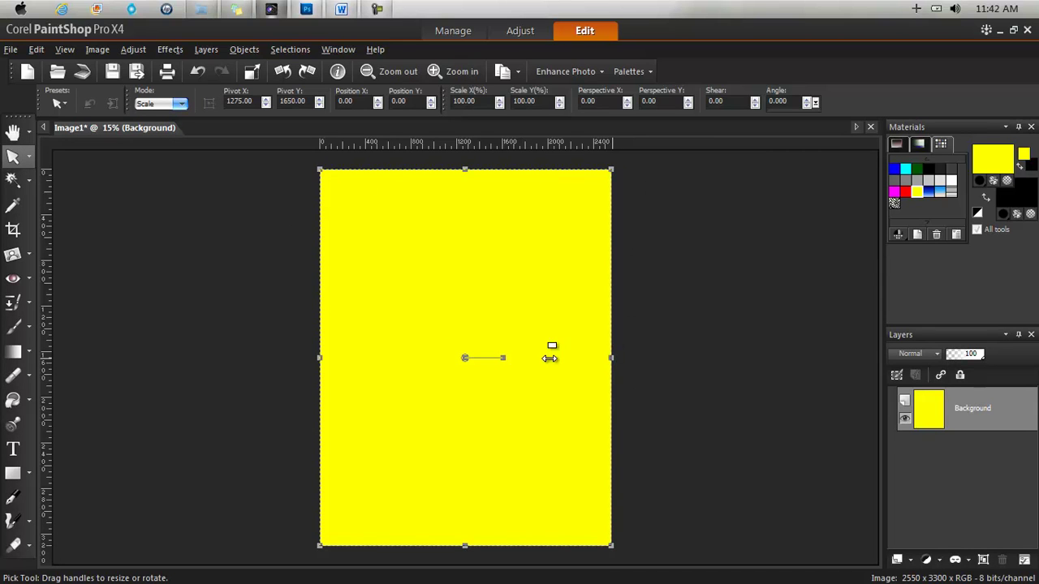
Turn the Background into Raster 1 and drag it back to full page size, about 100.04% × 100.03%
click(475, 366)
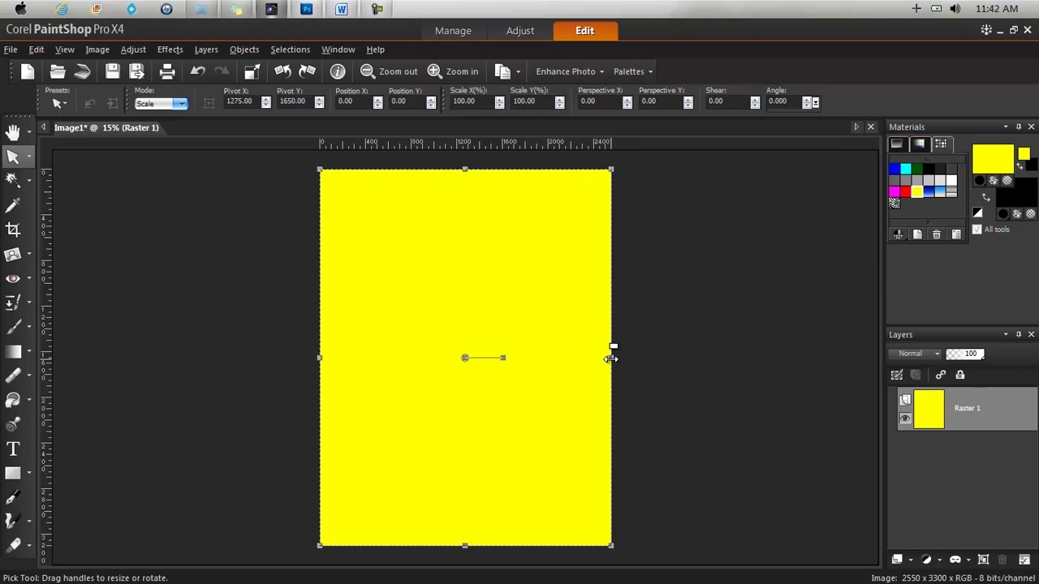
mouse_move(610, 355)
mouse_down()
mouse_move(585, 355)
mouse_move(610, 357)
mouse_up()
drag(612, 167, 587, 198)
drag(627, 230, 624, 171)
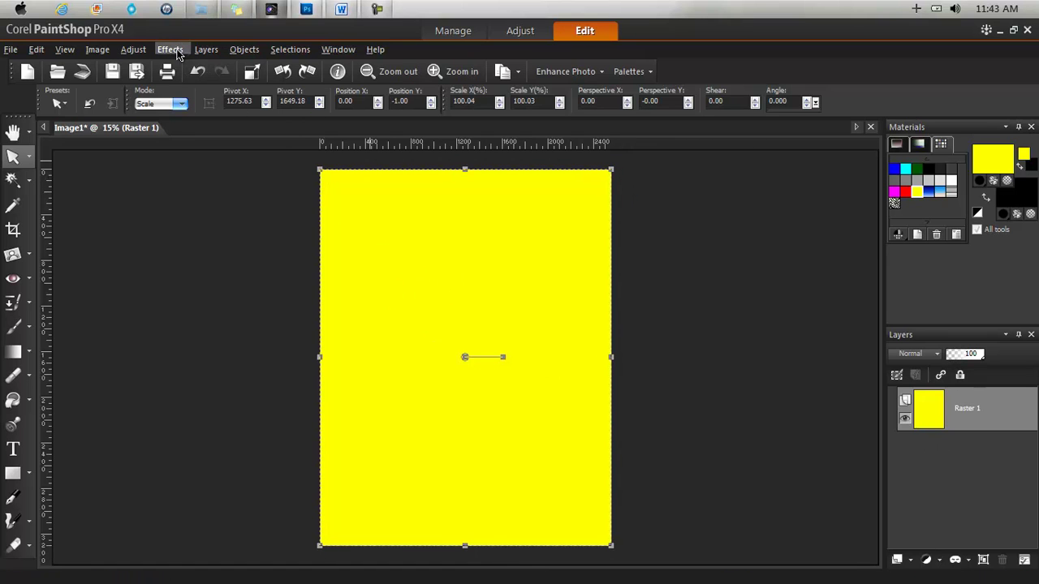
Open the Texture effect dialog from Effects > Texture Effects and reposition it
click(177, 54)
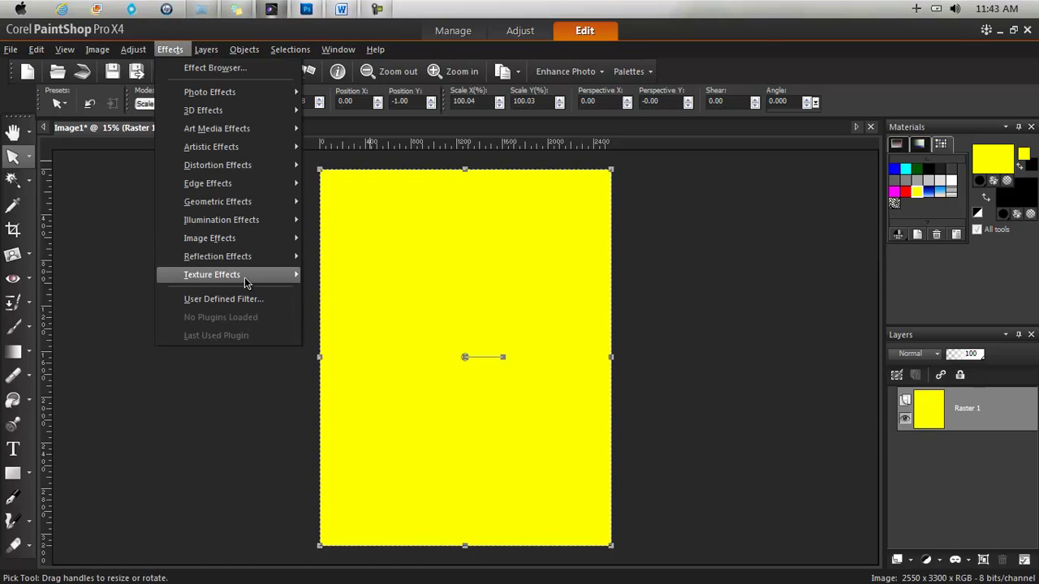
mouse_move(245, 280)
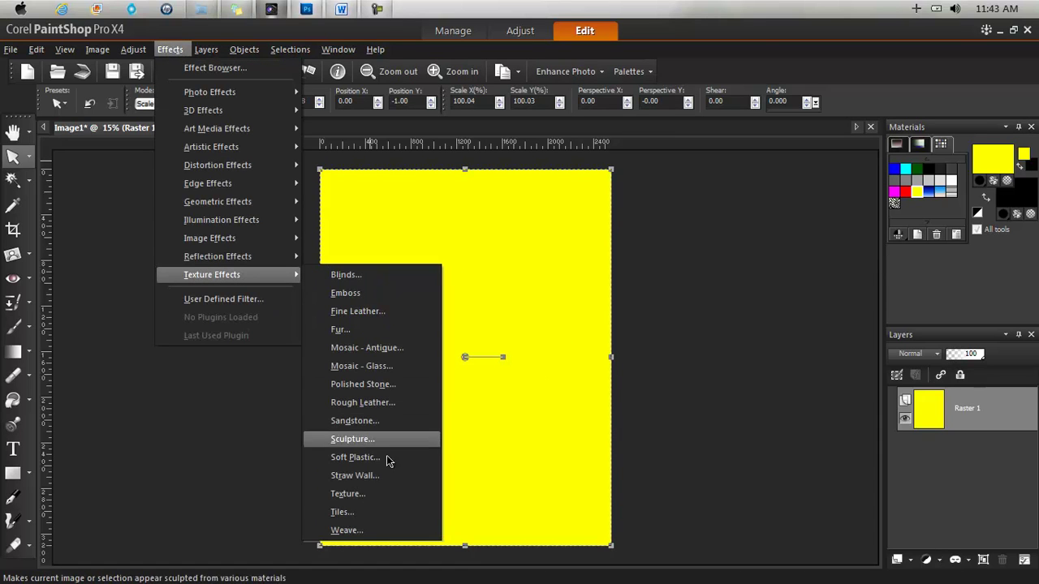
click(369, 494)
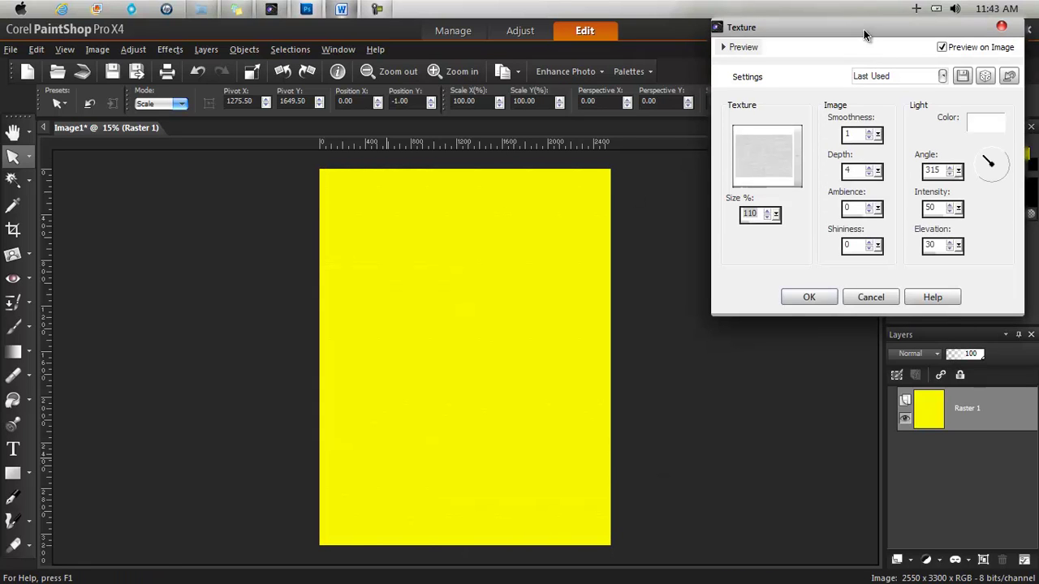
drag(863, 30, 820, 95)
Set the texture Size to 352% and Depth to 48
key(Up)
key(Up)
key(Up)
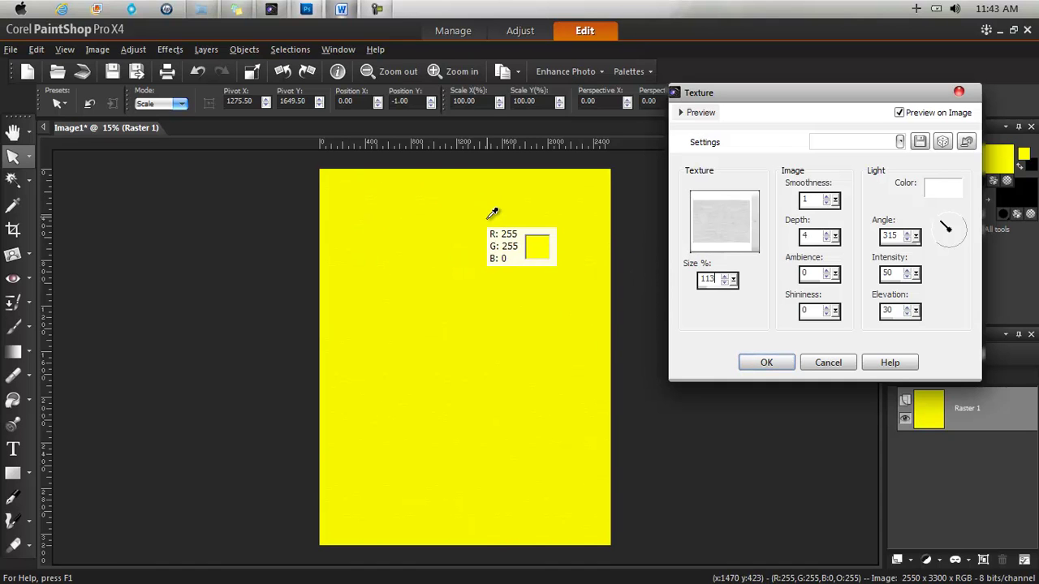
scroll(737, 283, up, 20)
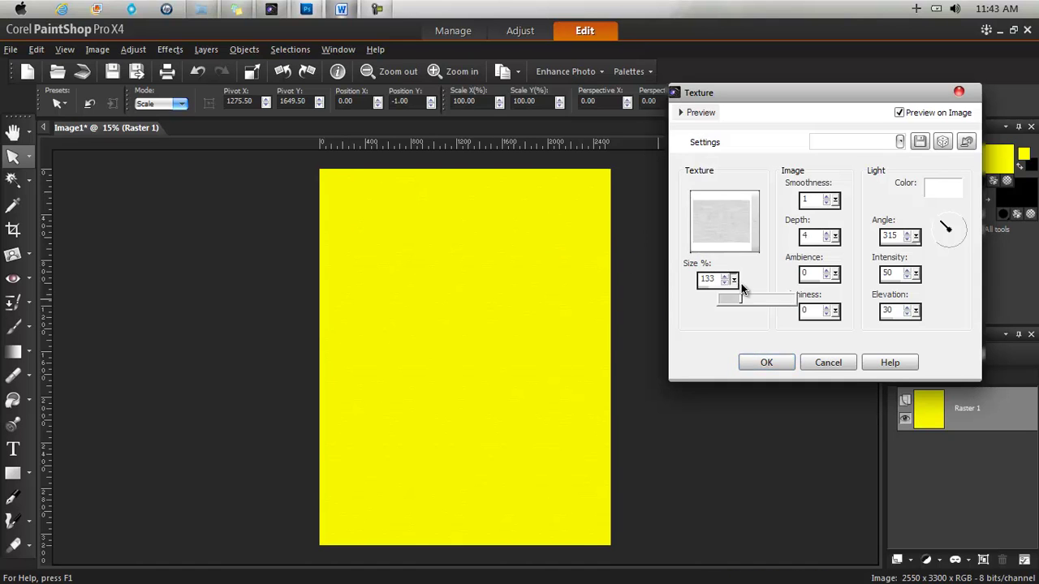
drag(741, 289, 785, 303)
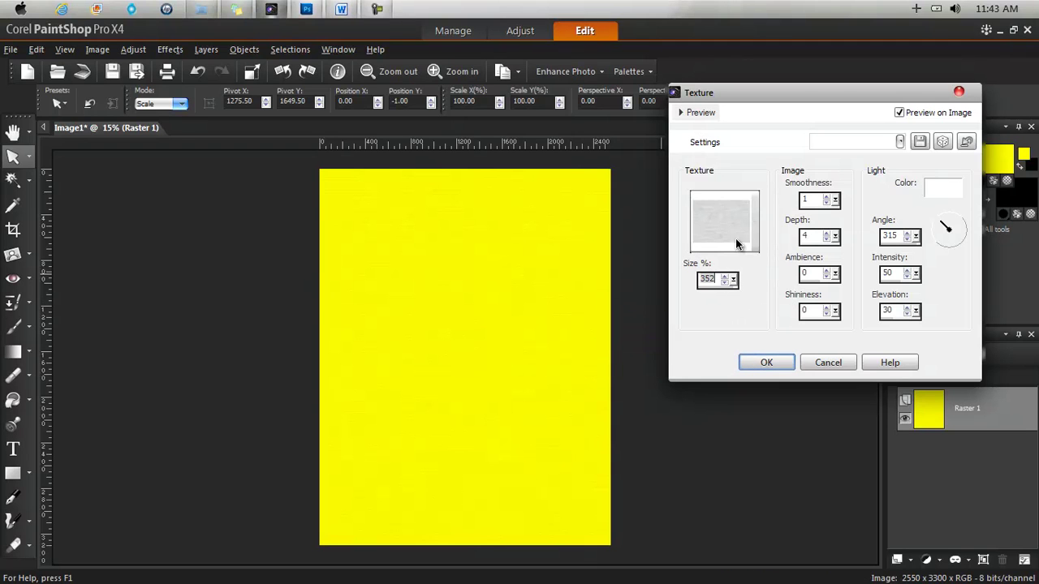
drag(835, 236, 852, 253)
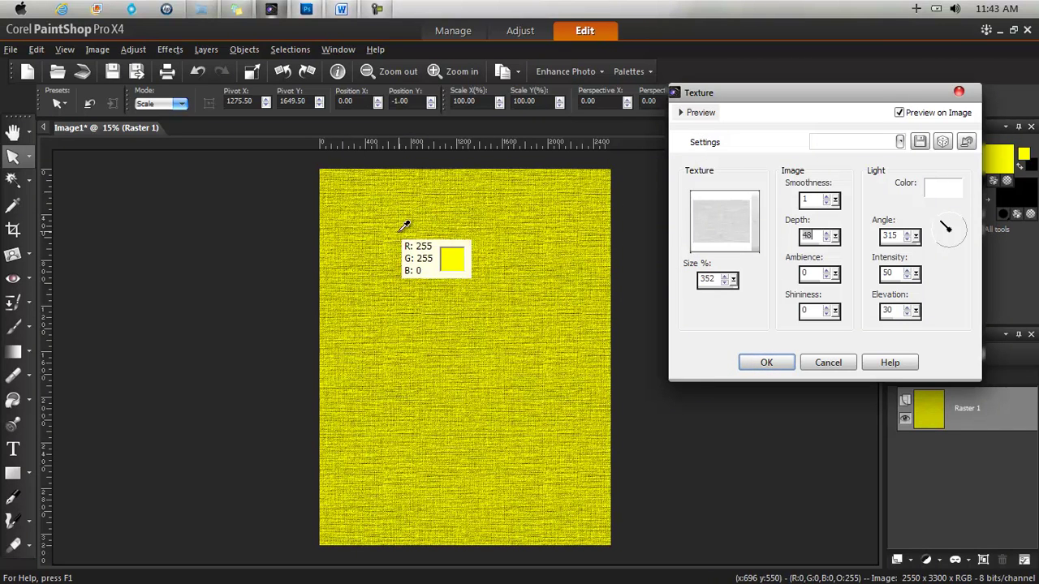
Pick the Mosaic weave texture pattern and turn off the on-image preview
click(736, 225)
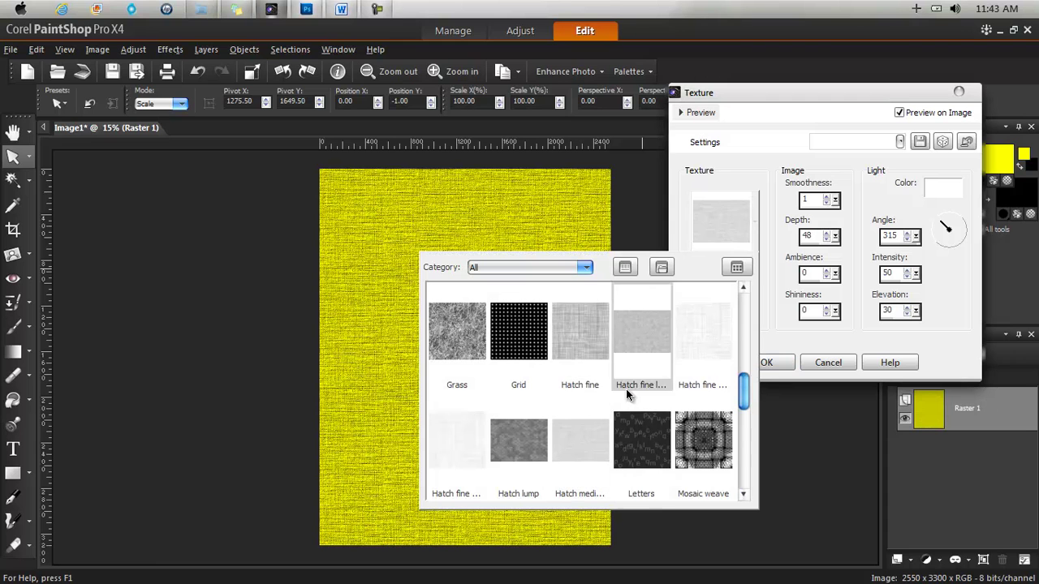
click(713, 446)
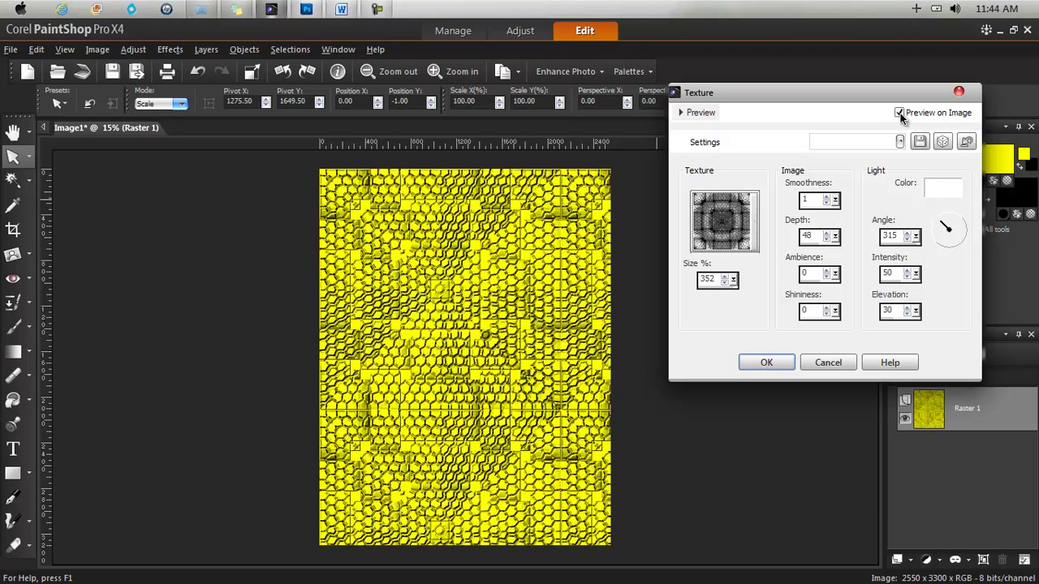
click(899, 114)
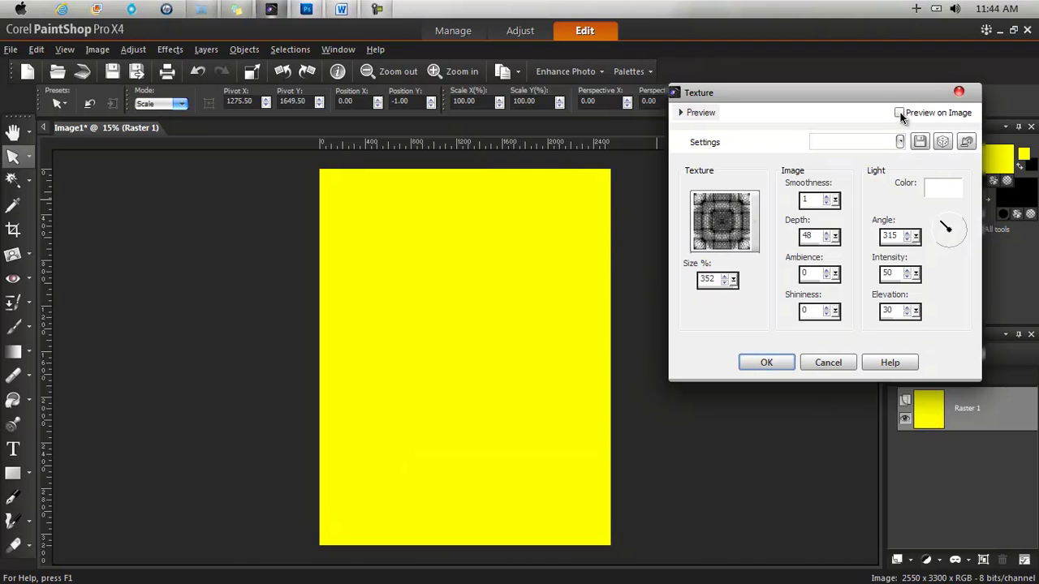
Toggle the before/after preview panes, then restore the live preview on the page
click(680, 110)
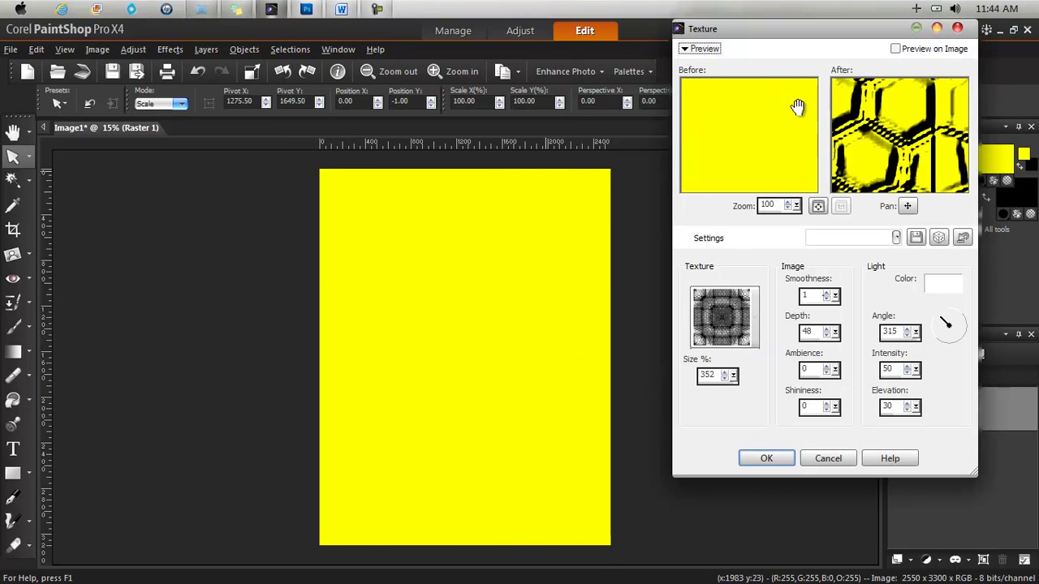
click(685, 47)
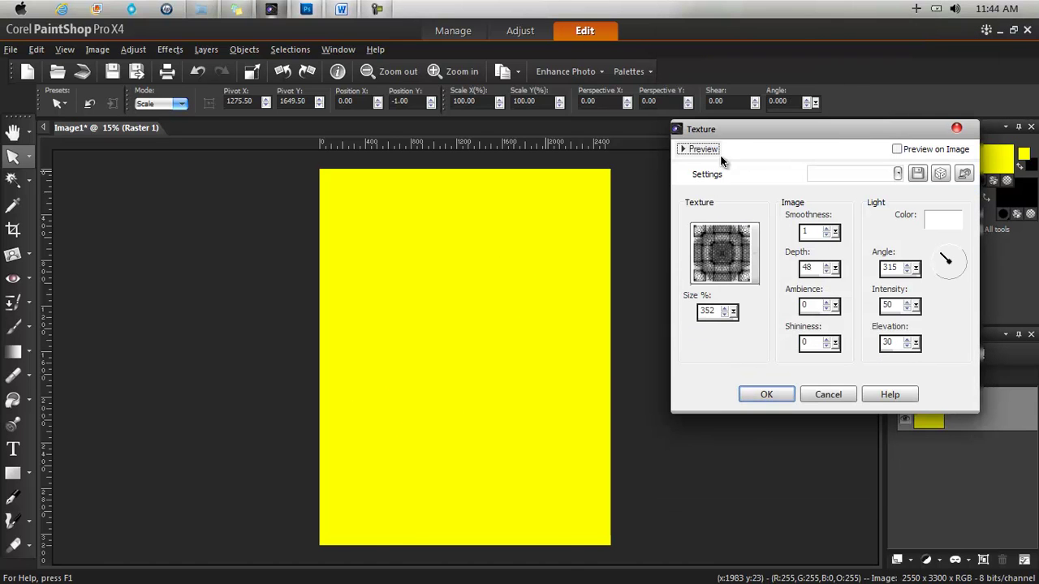
click(683, 150)
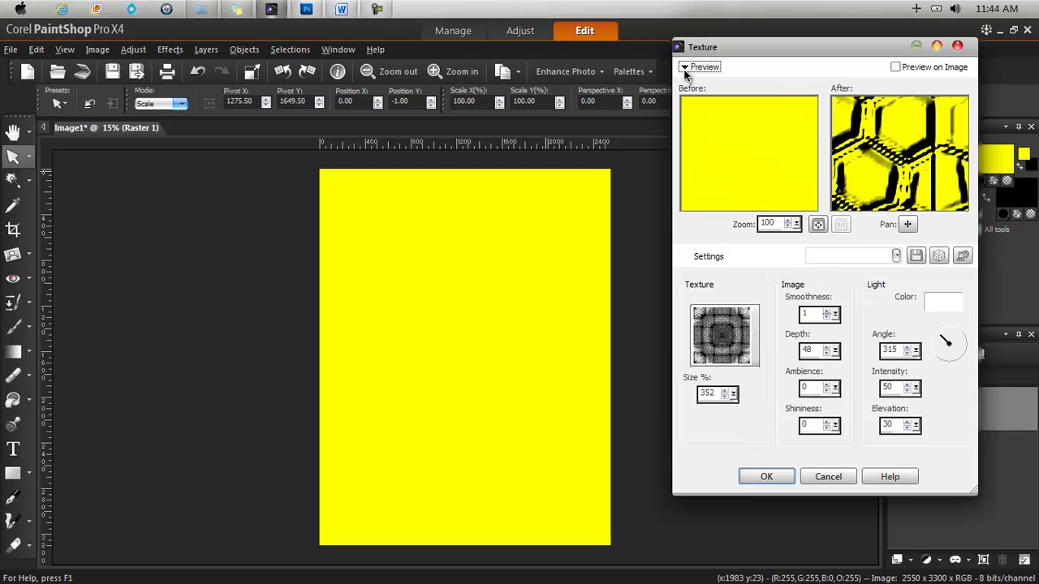
click(684, 68)
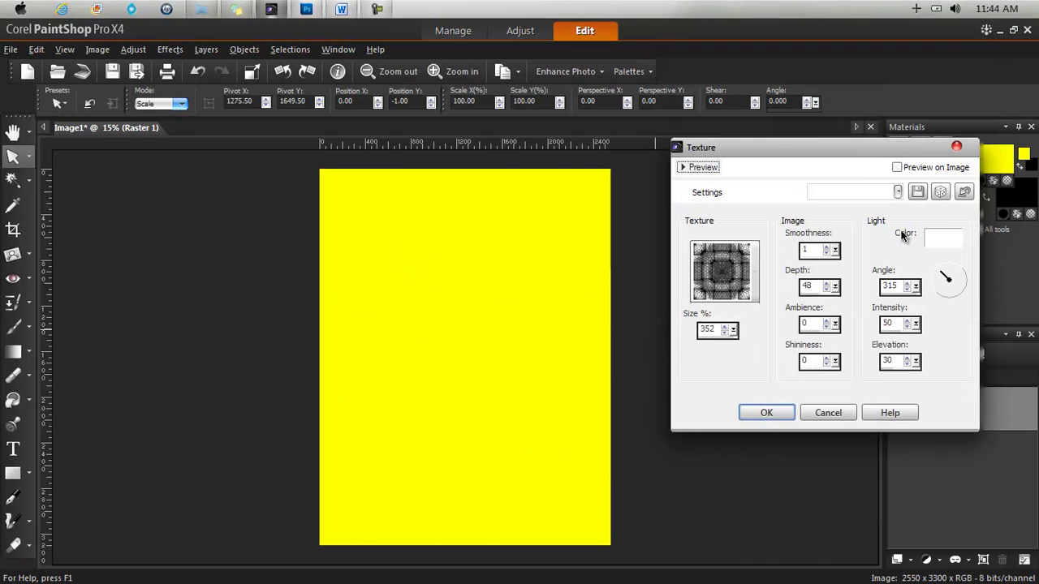
click(896, 169)
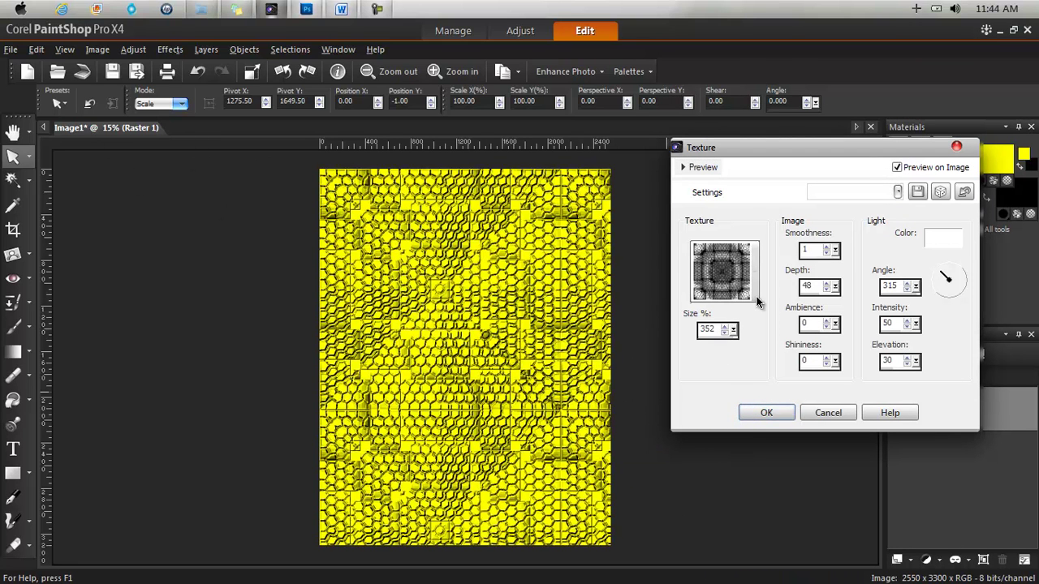
Apply the Mosaic weave texture, then delete Raster 1's contents to leave a transparent page
click(768, 412)
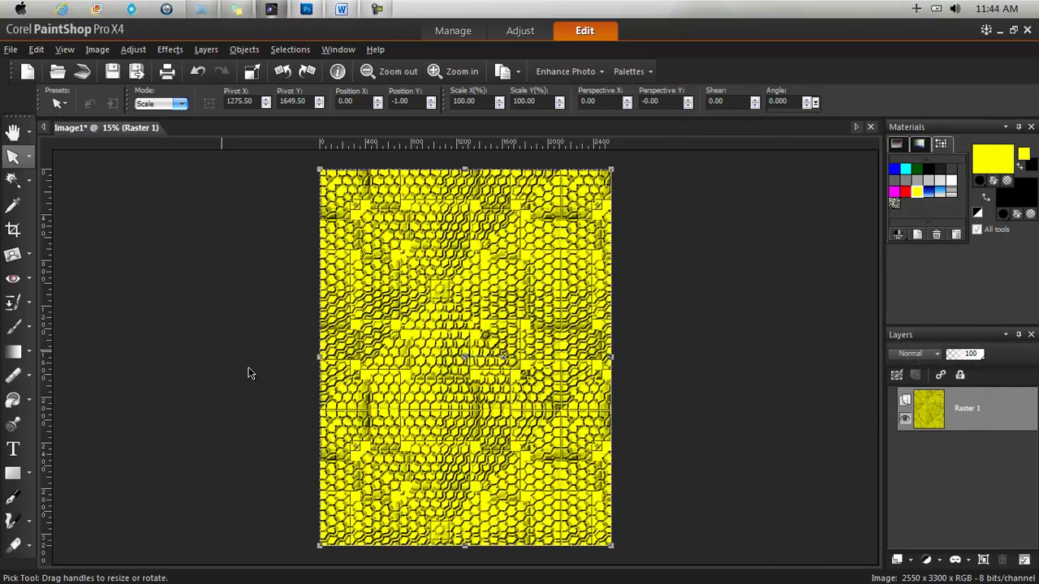
drag(412, 430, 449, 396)
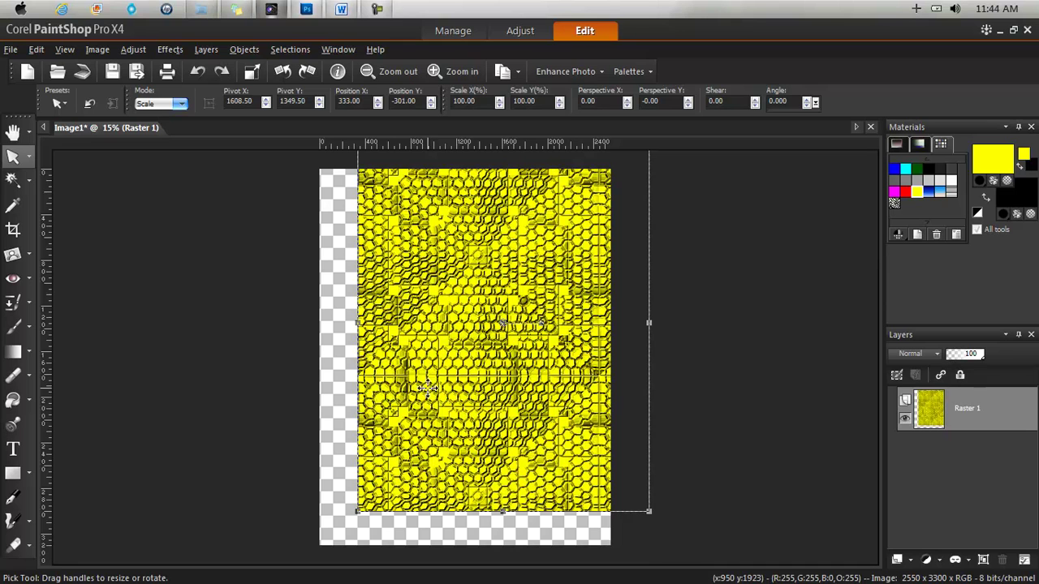
key(ctrl+z)
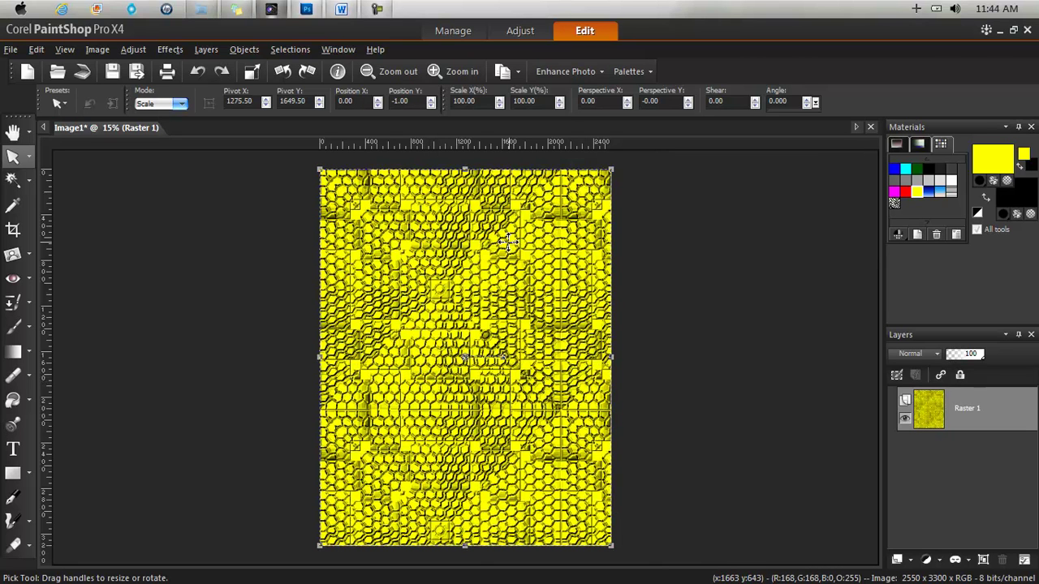
key(Delete)
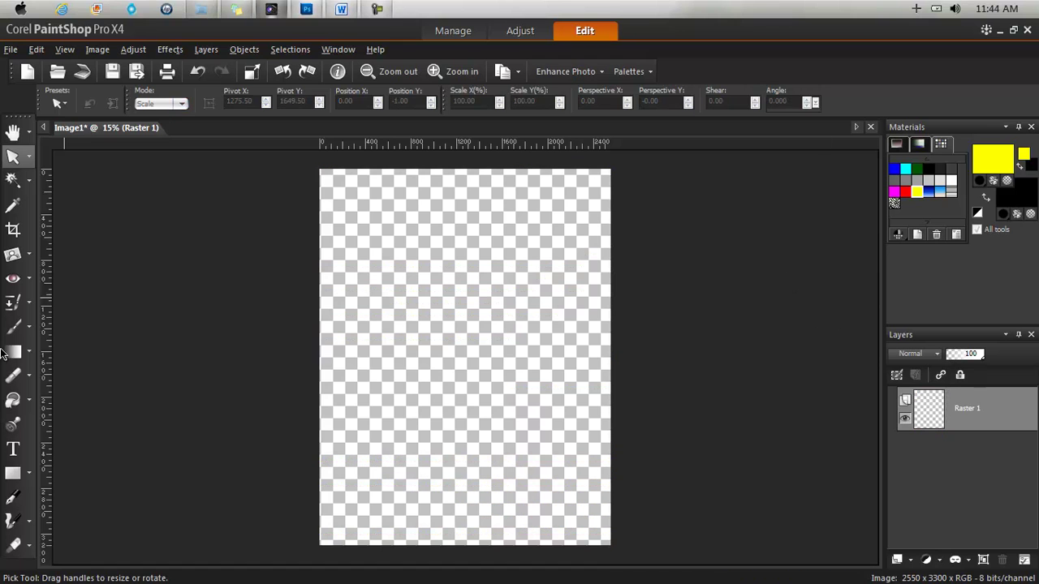
click(166, 48)
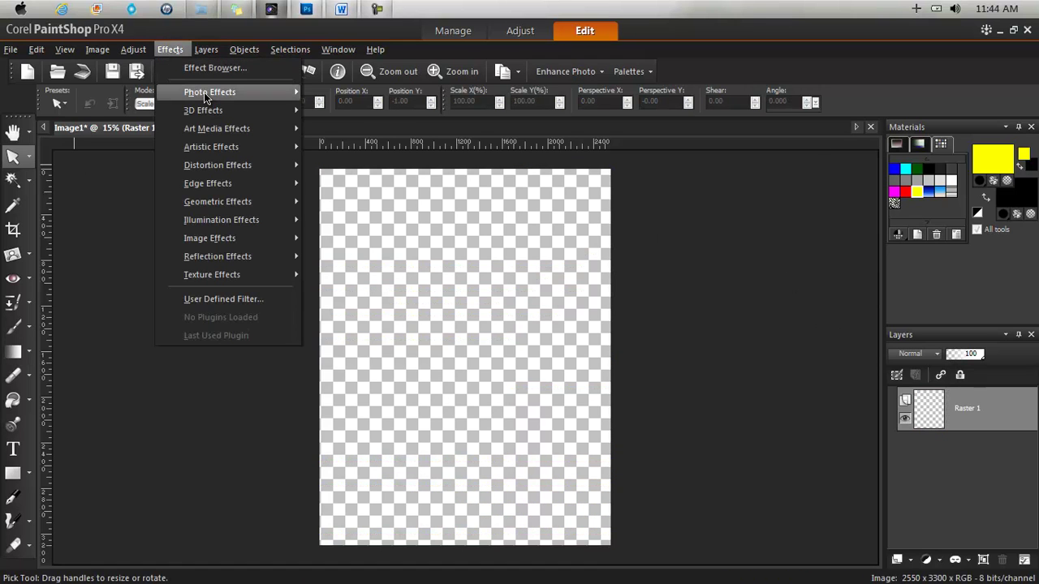
mouse_move(204, 92)
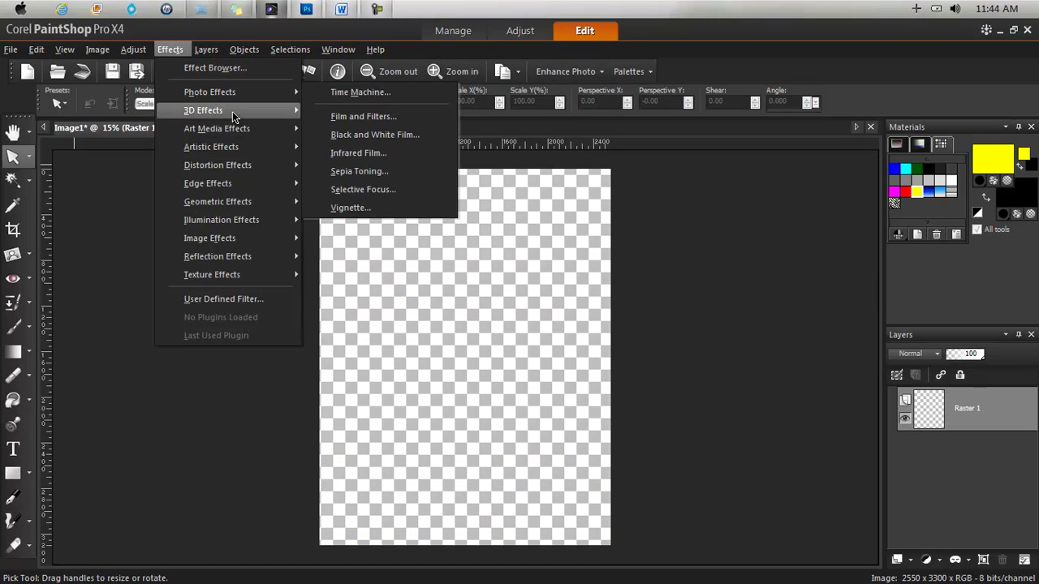
mouse_move(232, 112)
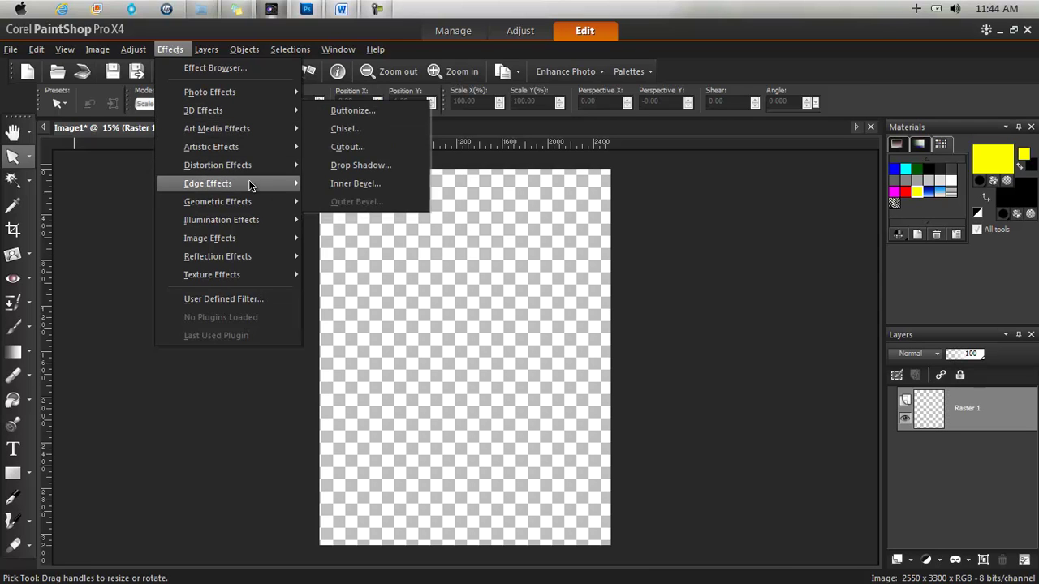
mouse_move(265, 228)
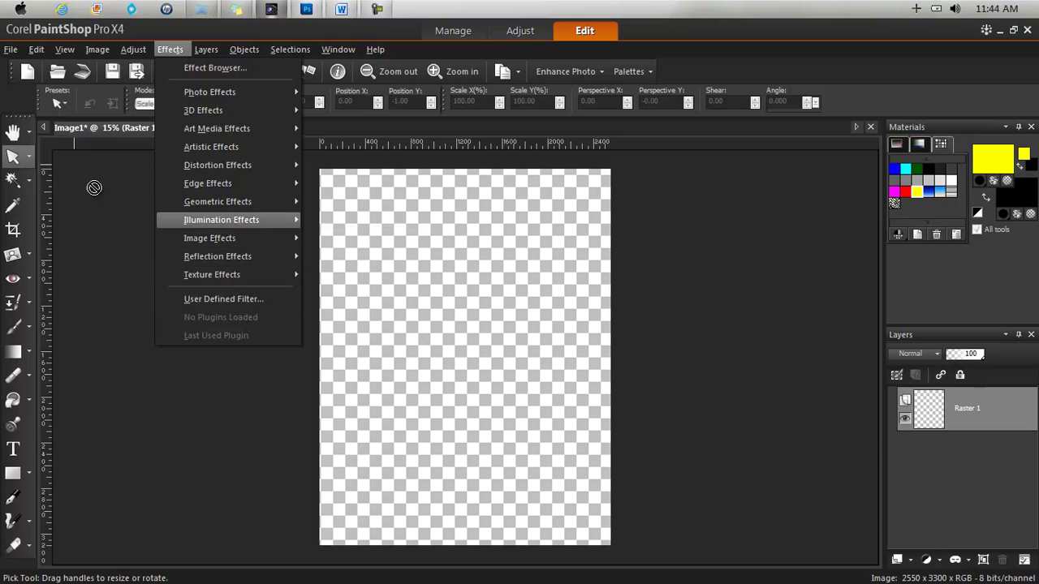
click(176, 54)
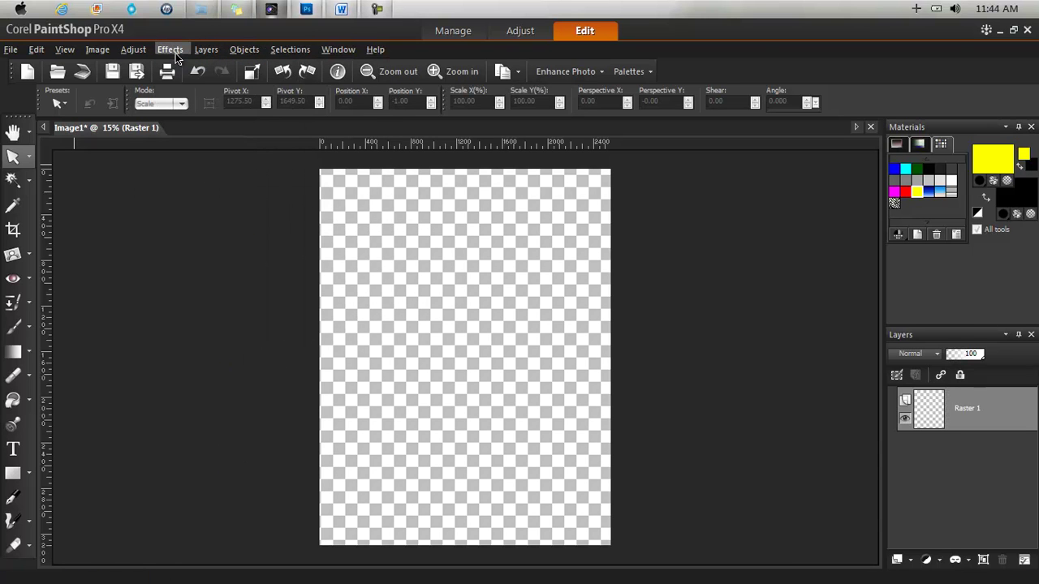